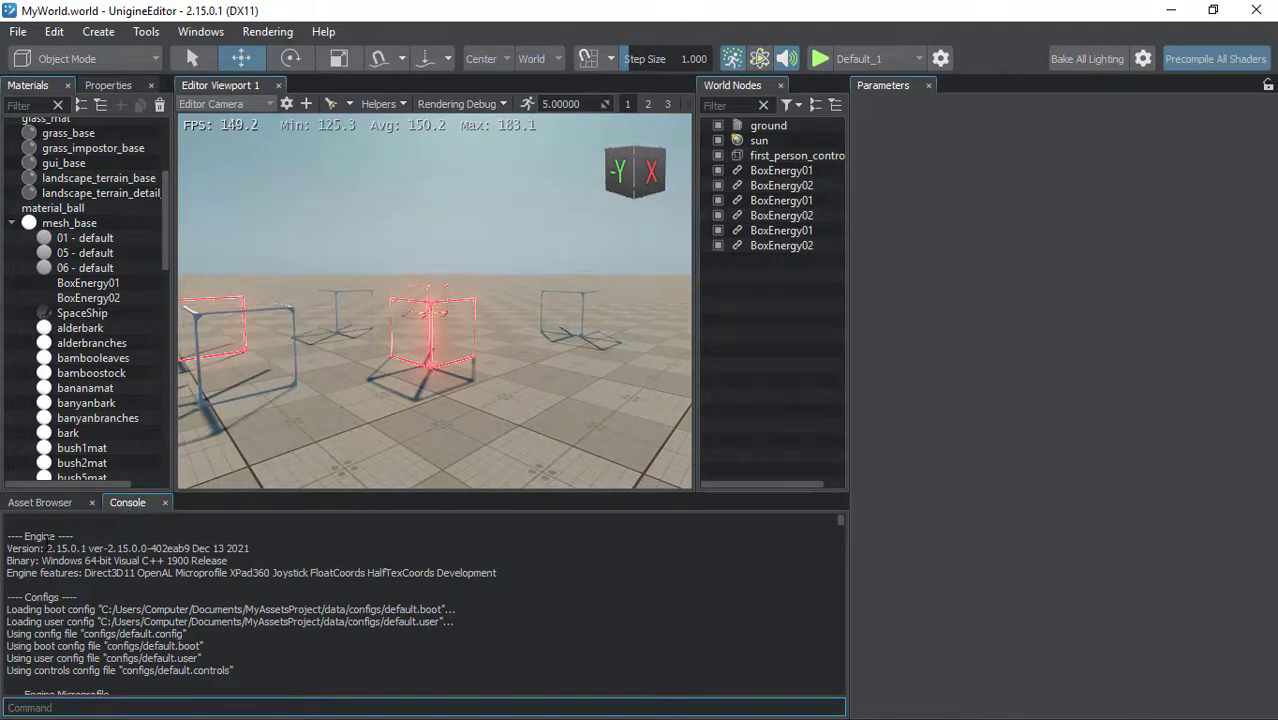
# Save MyWorld.world with Ctrl+S while scrolling through the engine startup log.
pyautogui.click(80, 530)
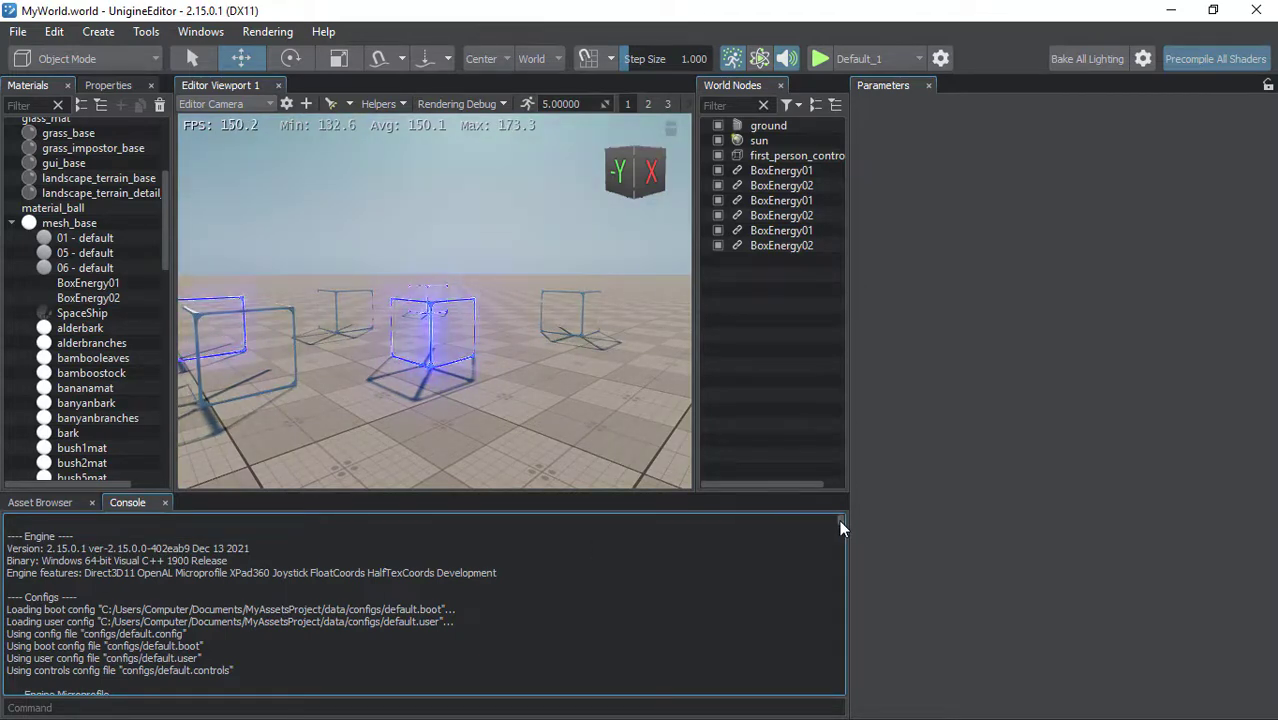
pyautogui.moveTo(839, 520); pyautogui.dragTo(834, 565)
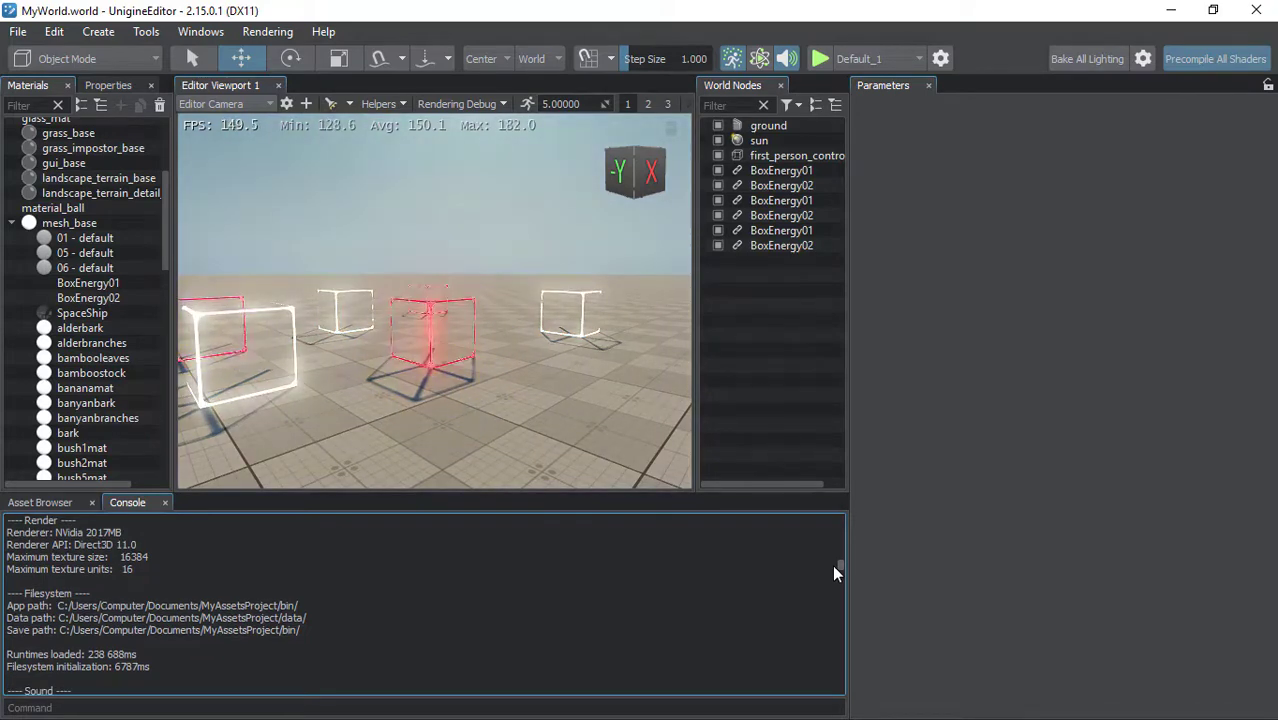
pyautogui.moveTo(832, 563); pyautogui.dragTo(831, 667)
pyautogui.hotkey('ctrl', 's')
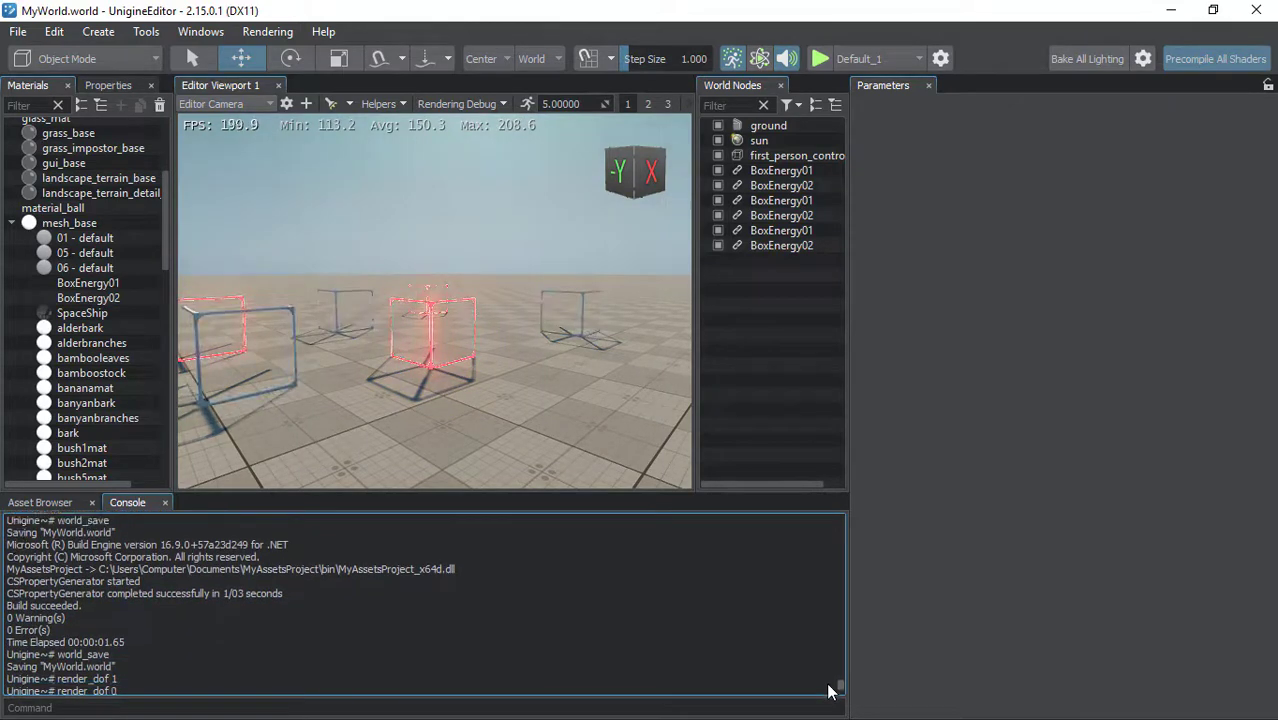
pyautogui.moveTo(838, 690); pyautogui.dragTo(835, 525)
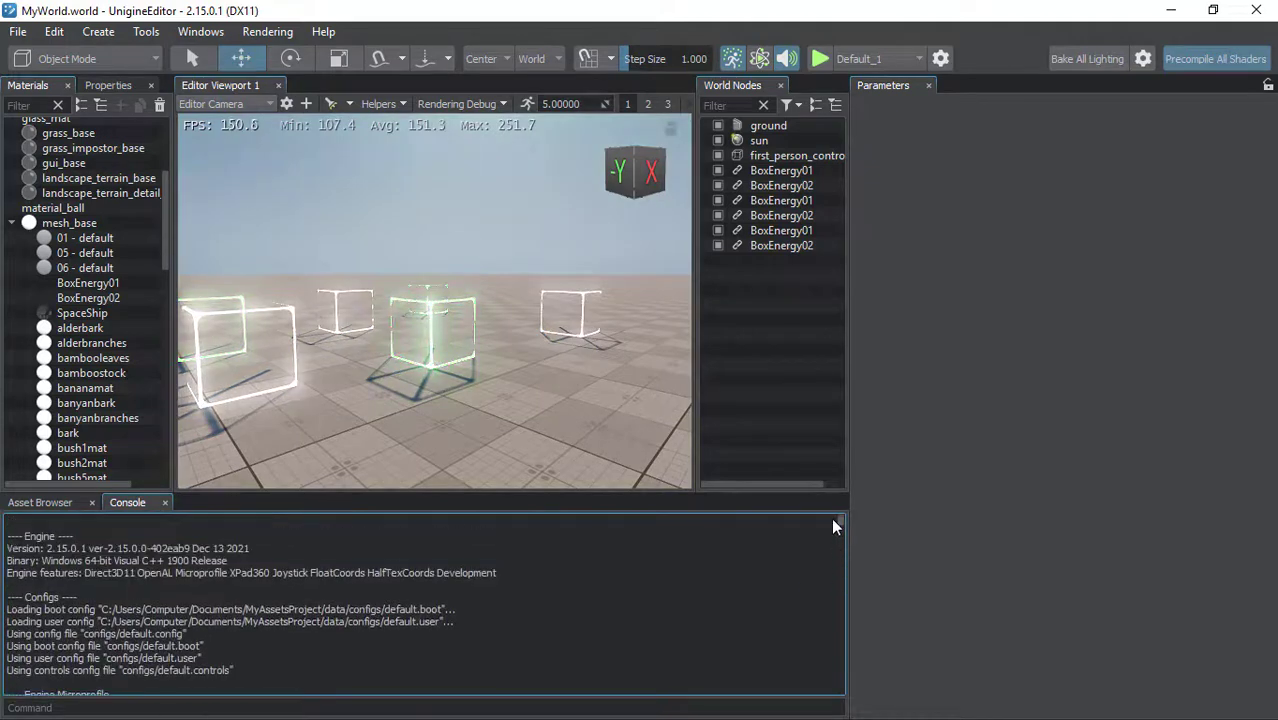
pyautogui.click(58, 707)
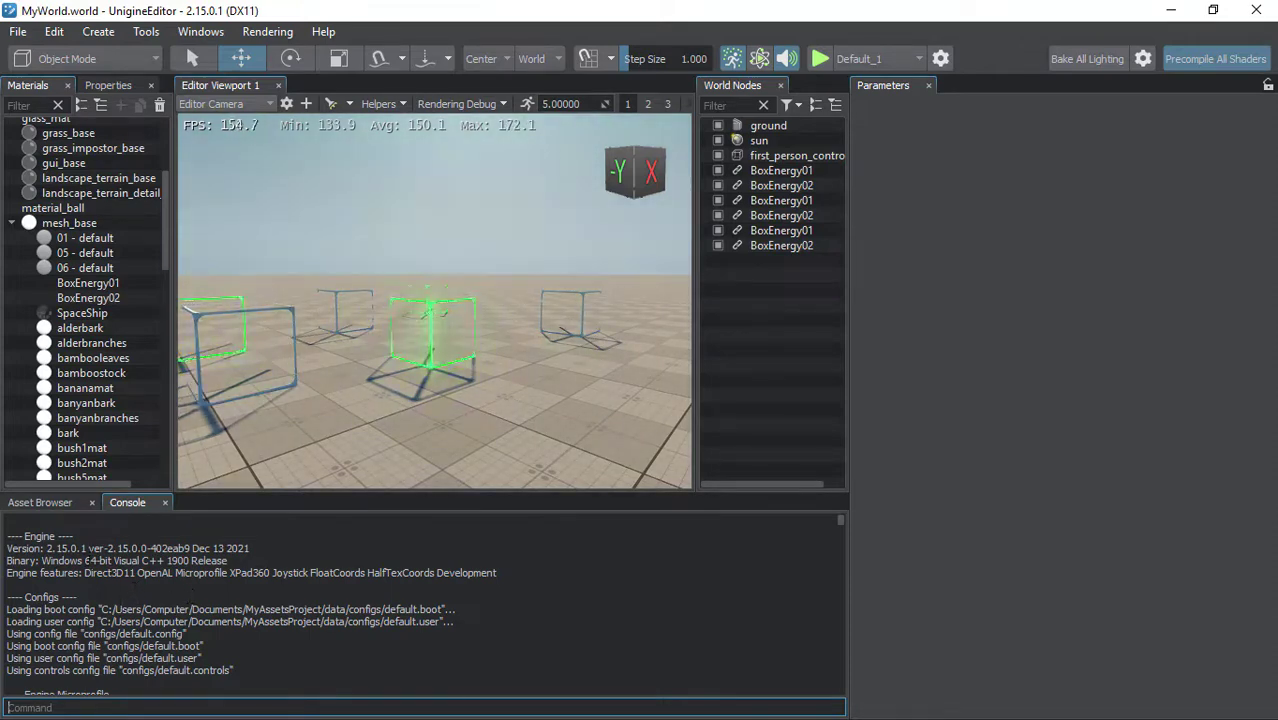
pyautogui.click(122, 523)
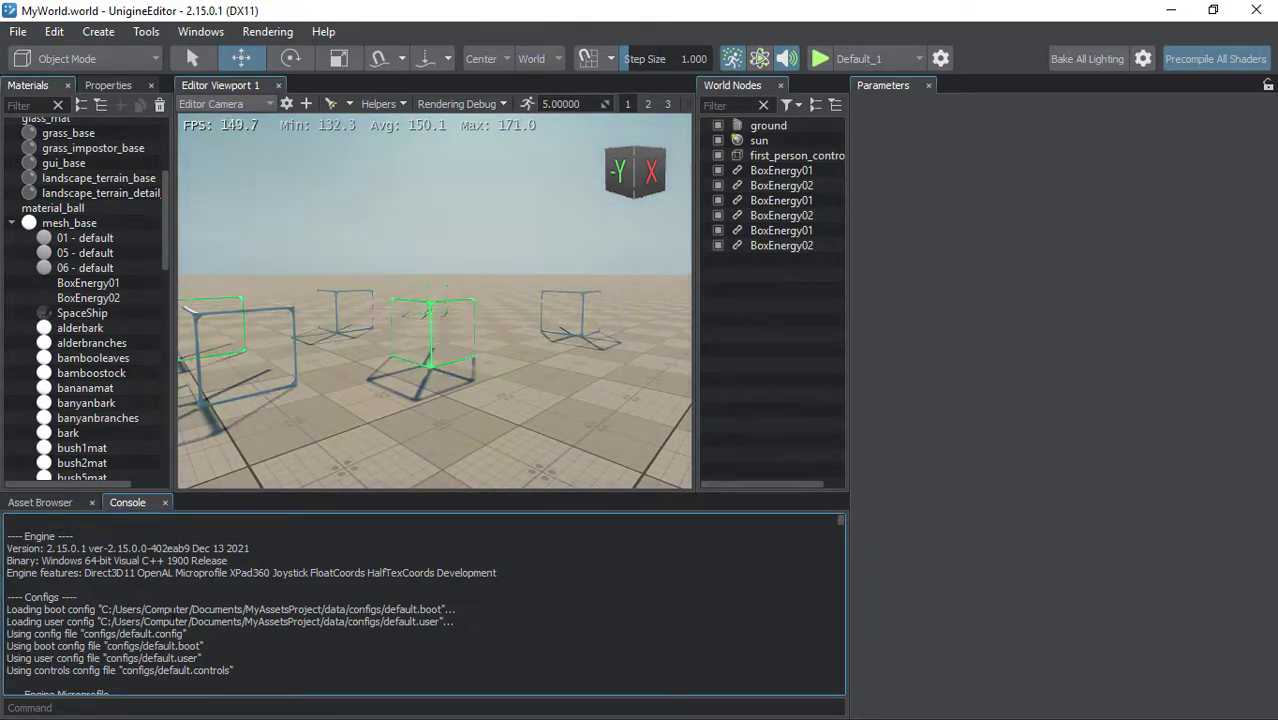
# Copy the console's Engine lines (version 2.15.0.1, Windows 64-bit binary, Direct3D11 features) to the clipboard.
pyautogui.rightClick(181, 536)
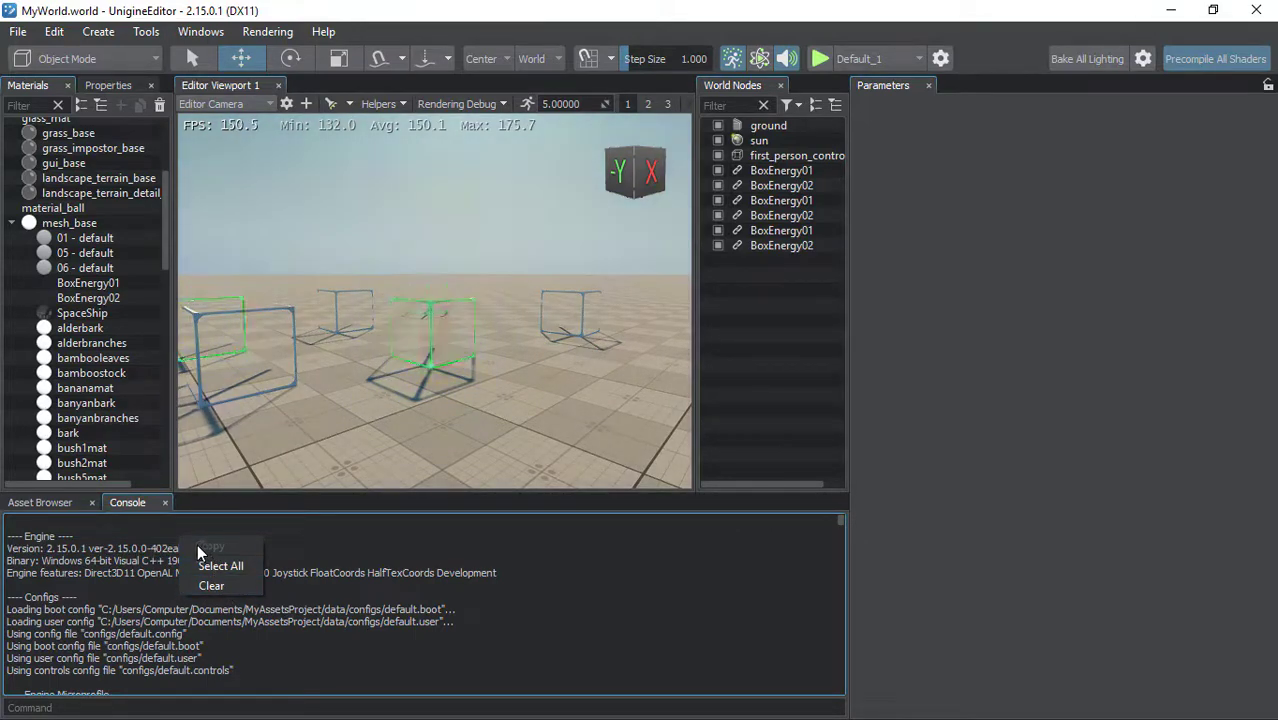
pyautogui.click(95, 565)
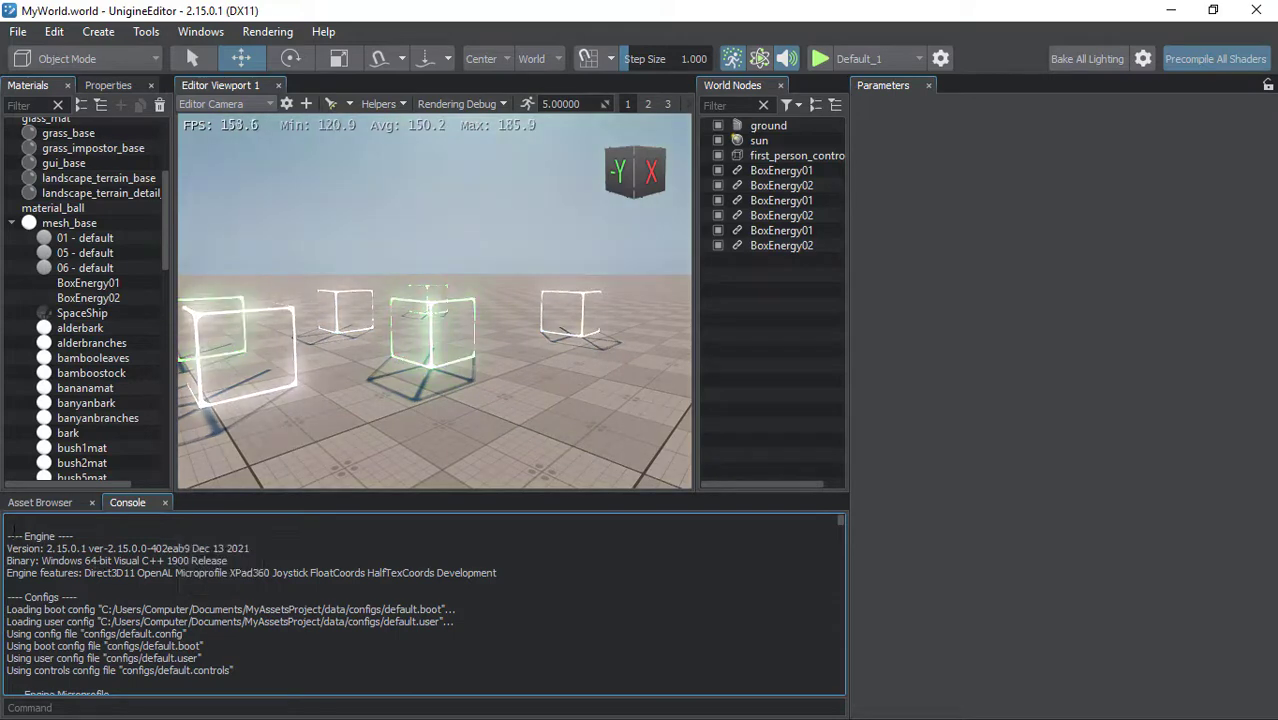
pyautogui.moveTo(8, 530); pyautogui.dragTo(527, 568)
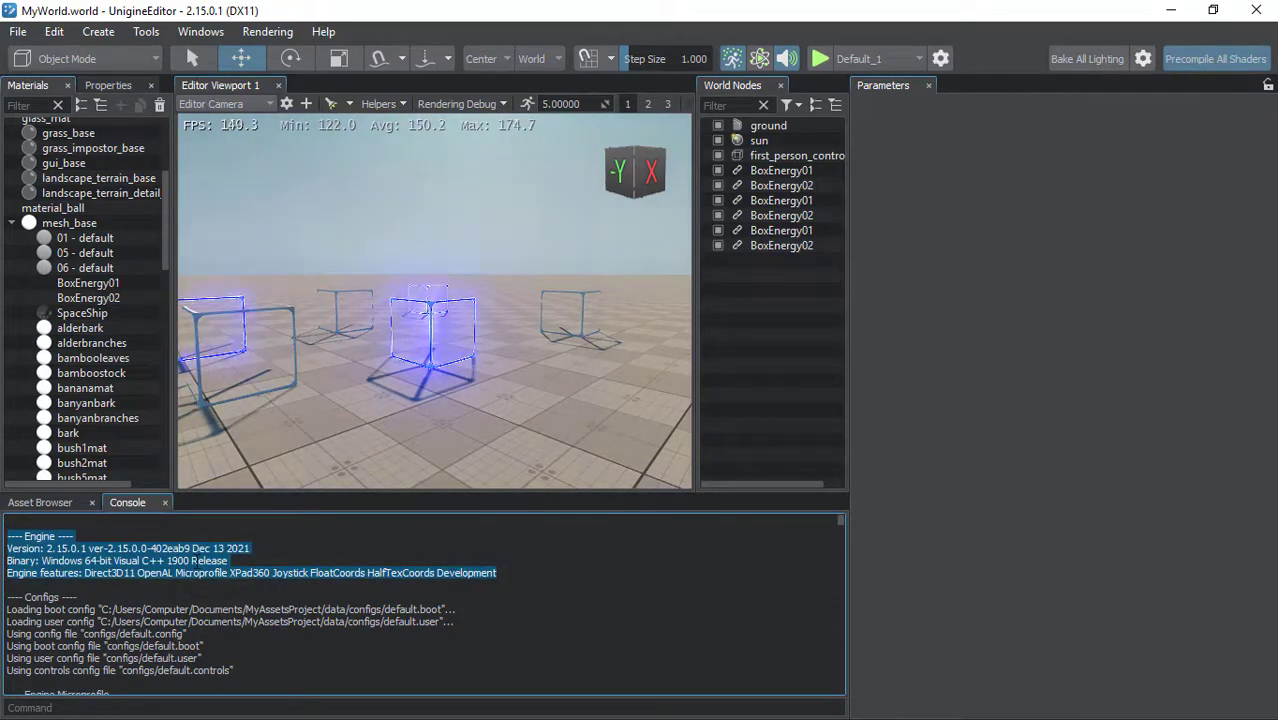
pyautogui.rightClick(207, 561)
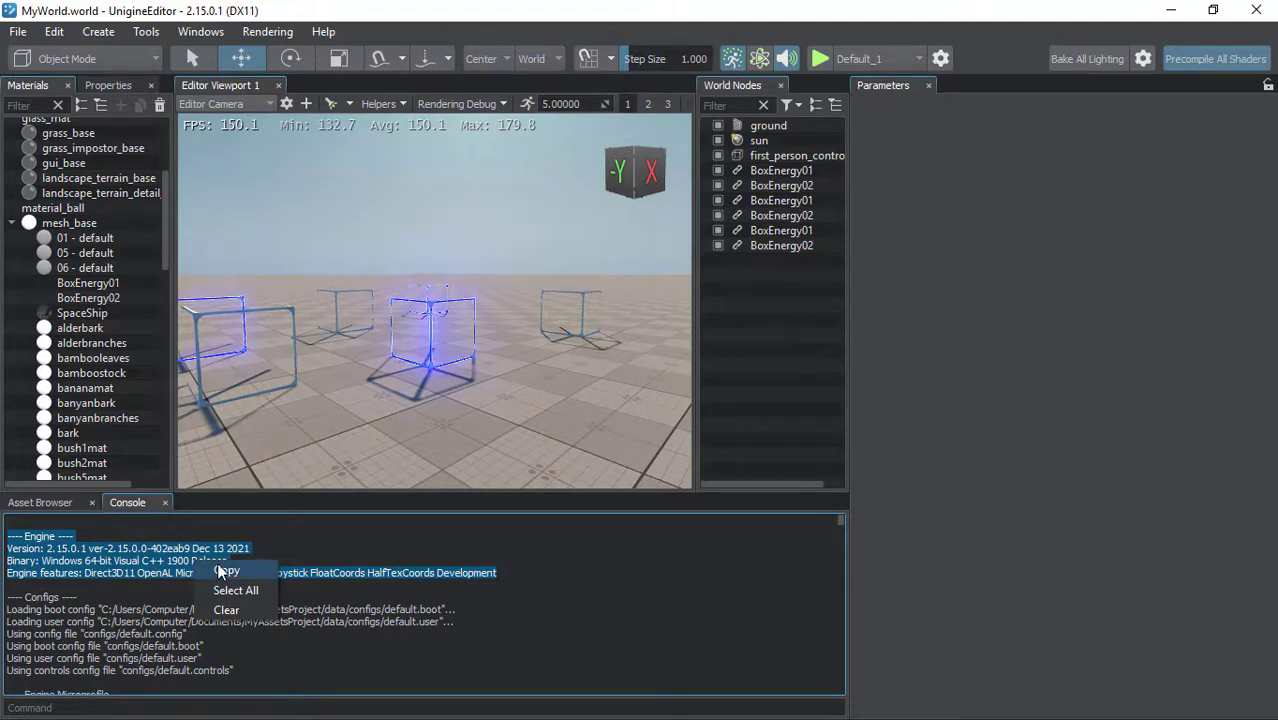
pyautogui.click(221, 572)
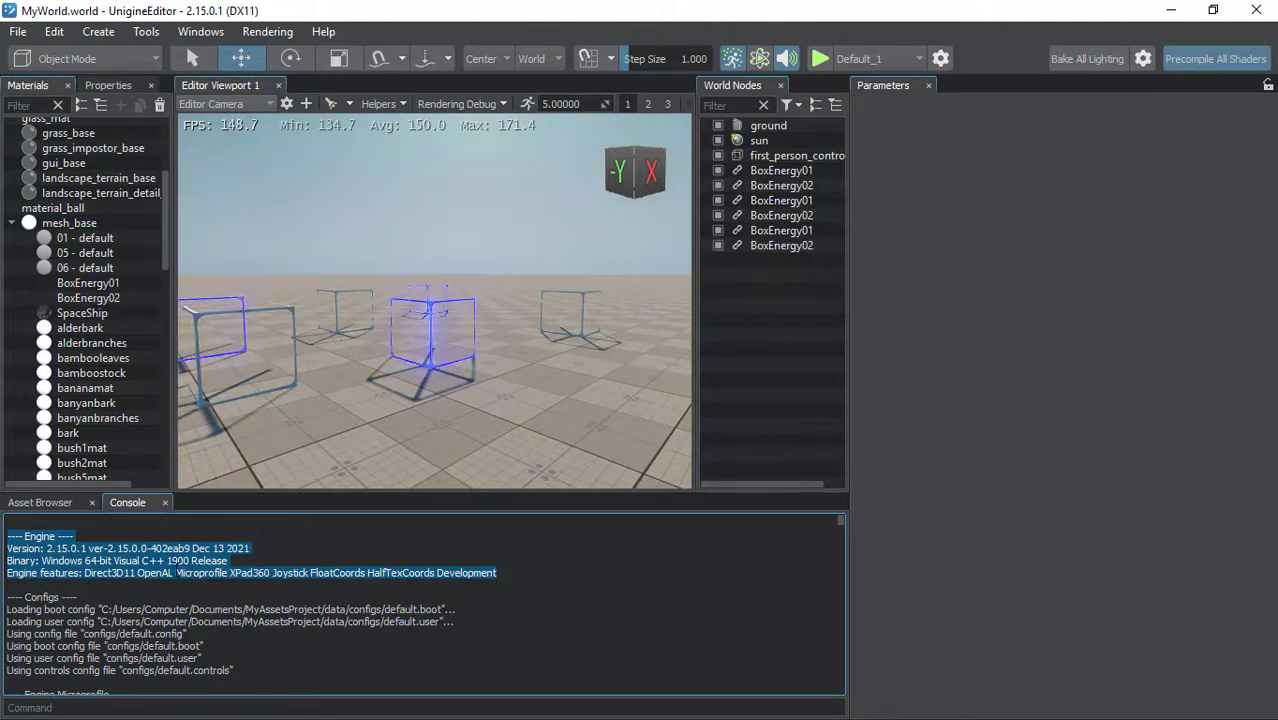
pyautogui.rightClick(148, 562)
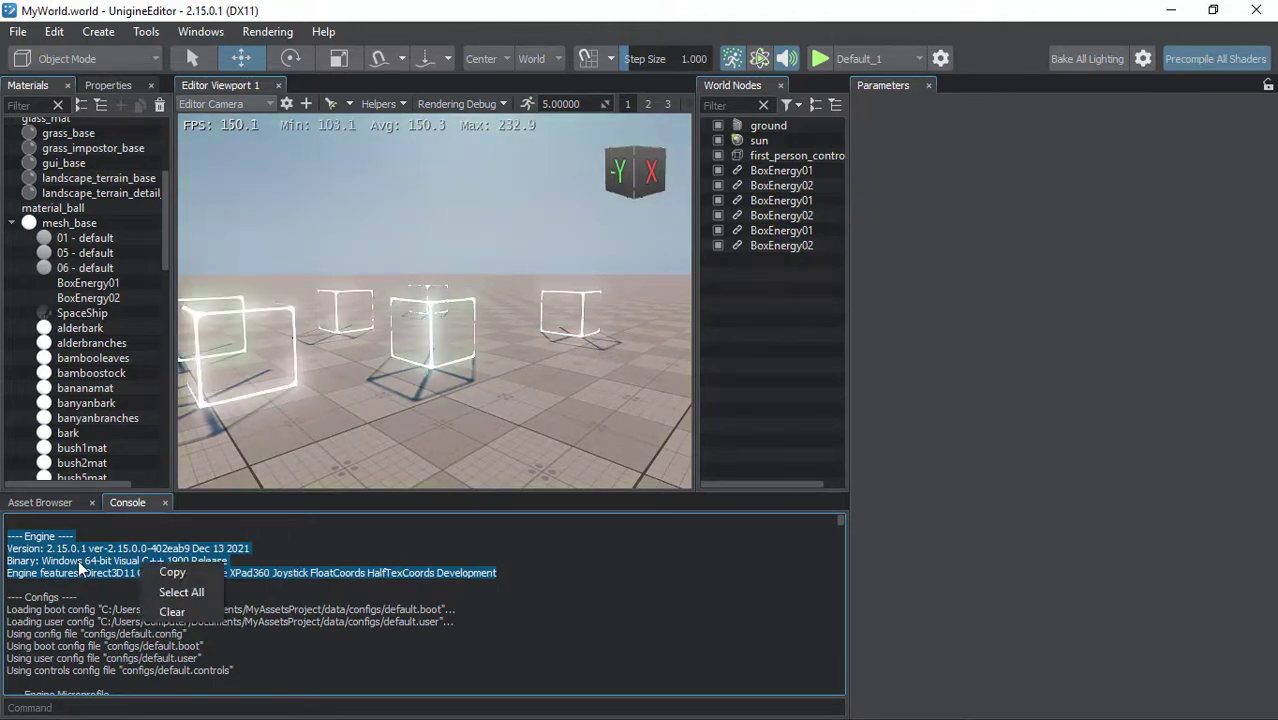
# Select all console log text, from the Engine header through the Properties section.
pyautogui.click(200, 591)
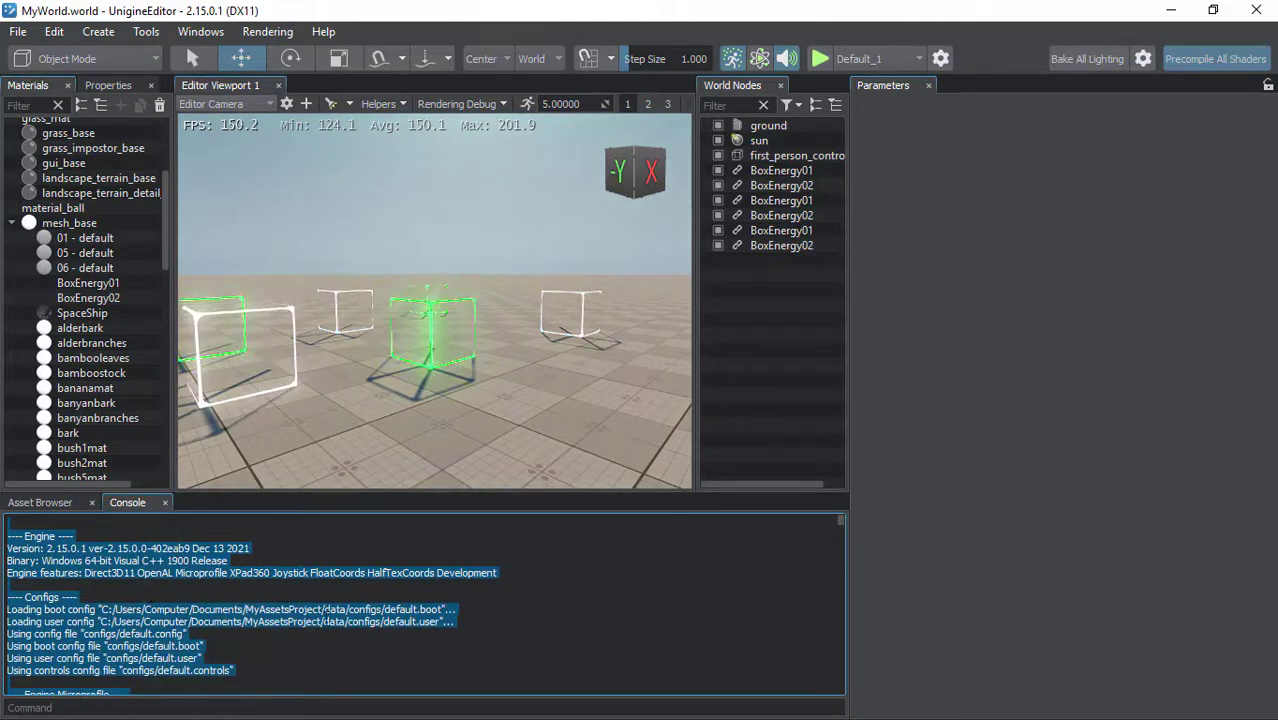
pyautogui.moveTo(840, 522); pyautogui.dragTo(829, 563)
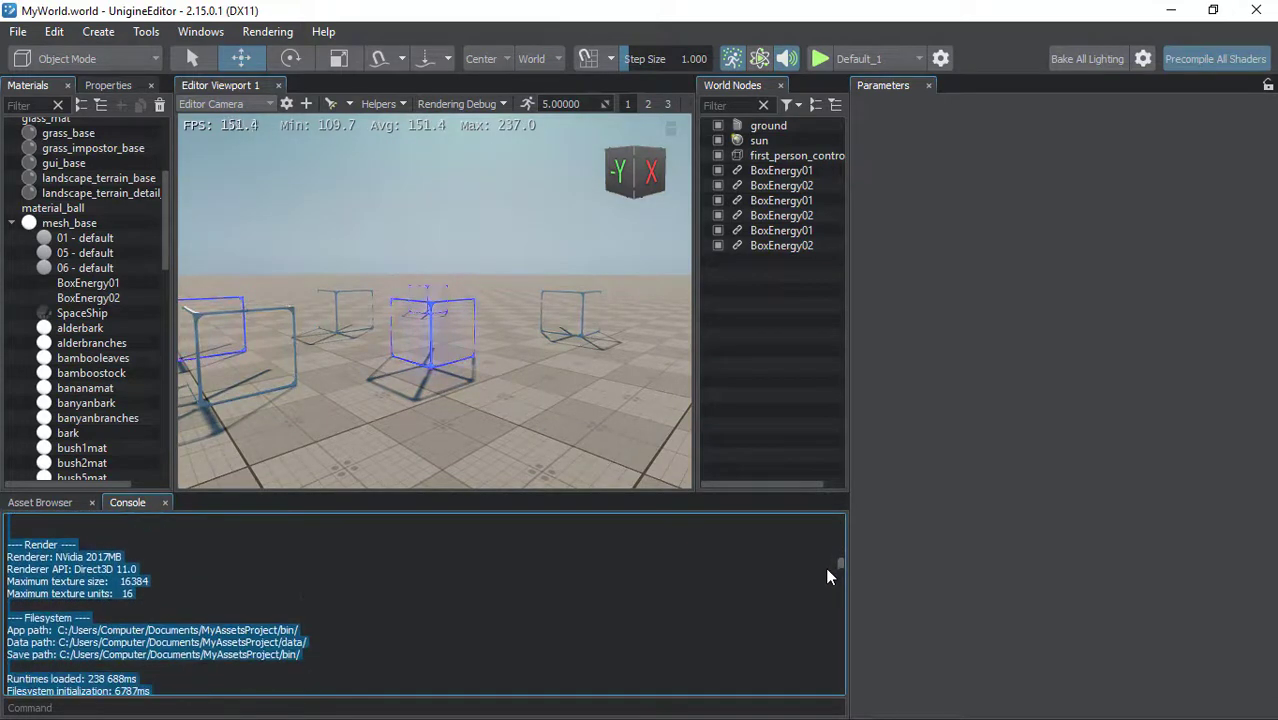
pyautogui.moveTo(827, 560); pyautogui.dragTo(818, 606)
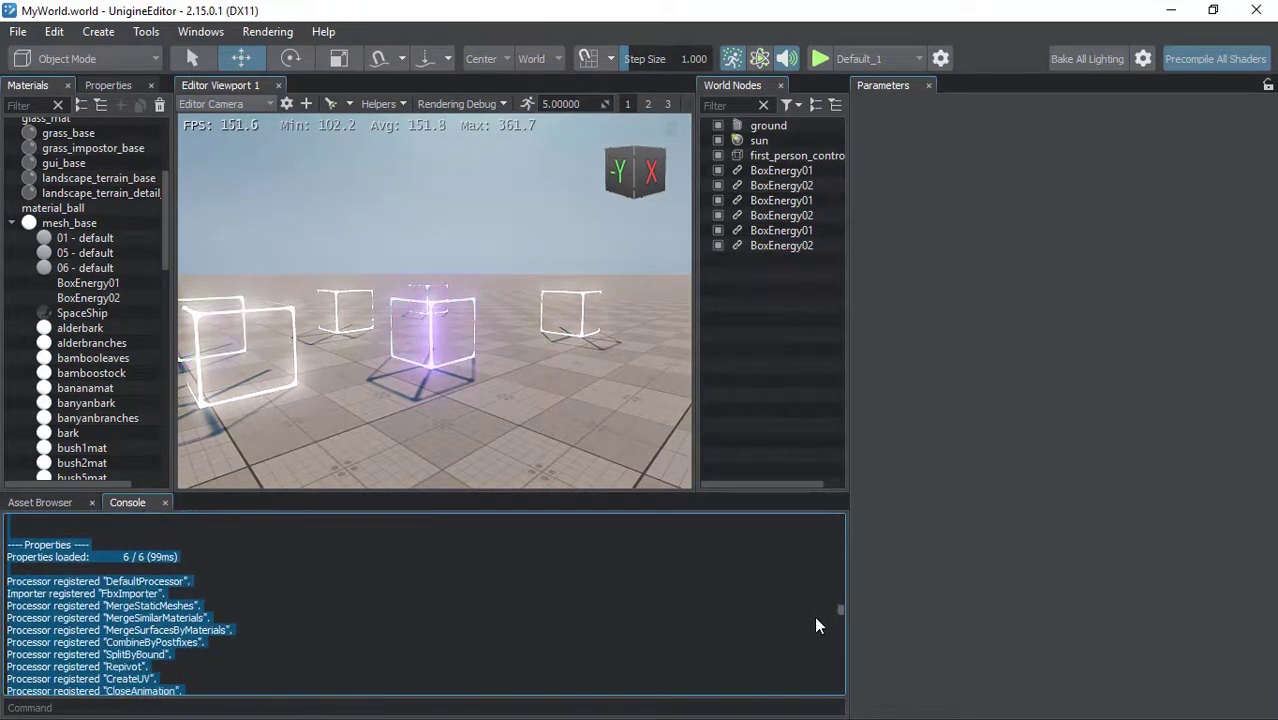
pyautogui.moveTo(818, 608); pyautogui.dragTo(817, 525)
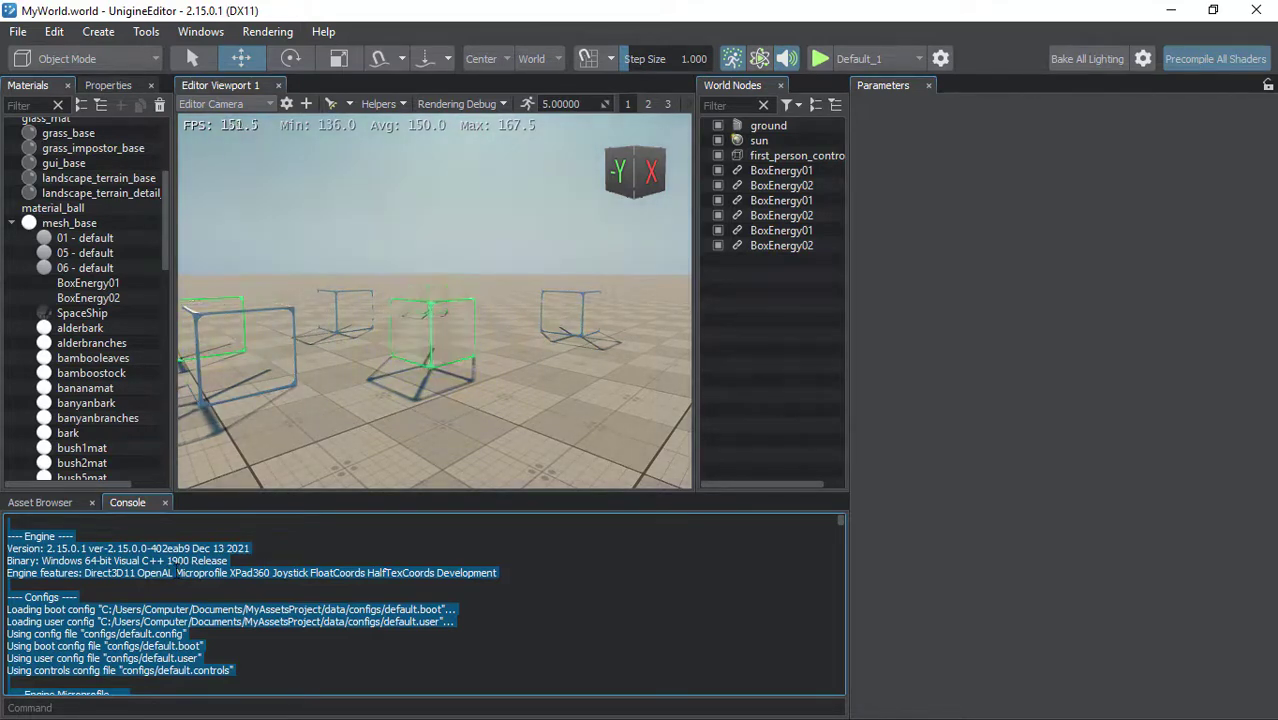
# Clear the console log and leave the command field focused for input.
pyautogui.rightClick(175, 570)
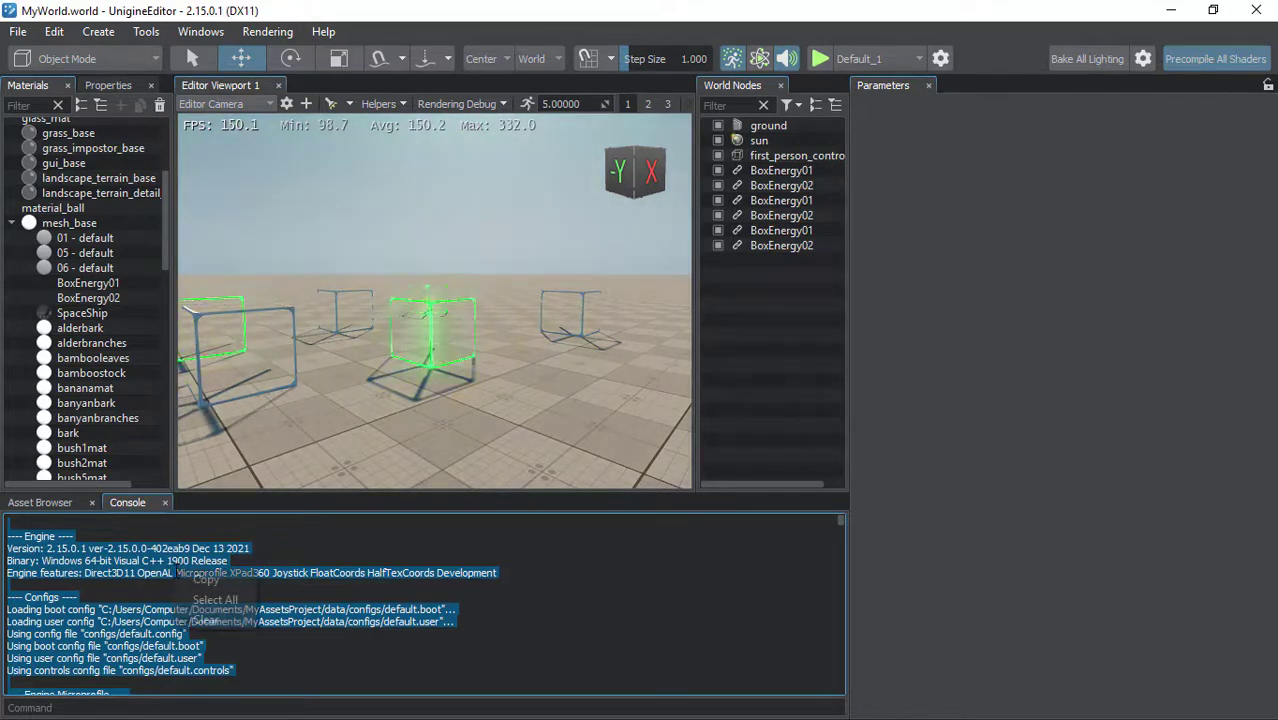
pyautogui.click(213, 621)
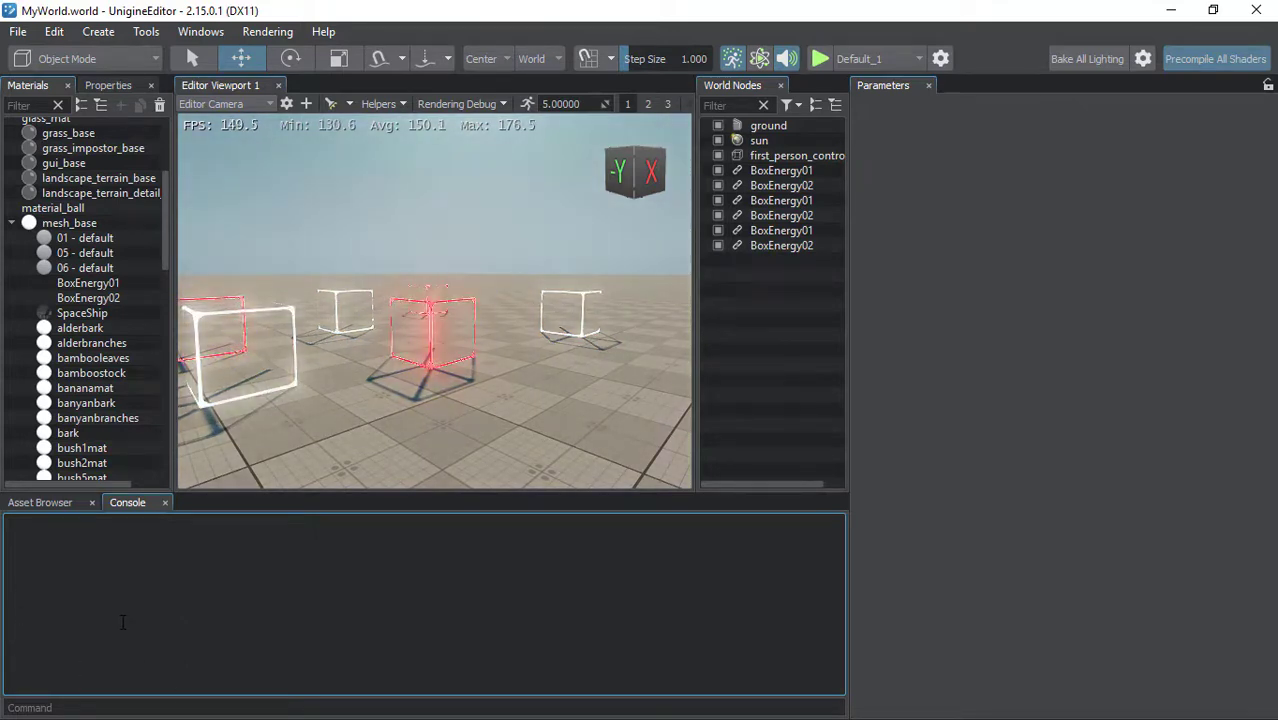
pyautogui.click(57, 707)
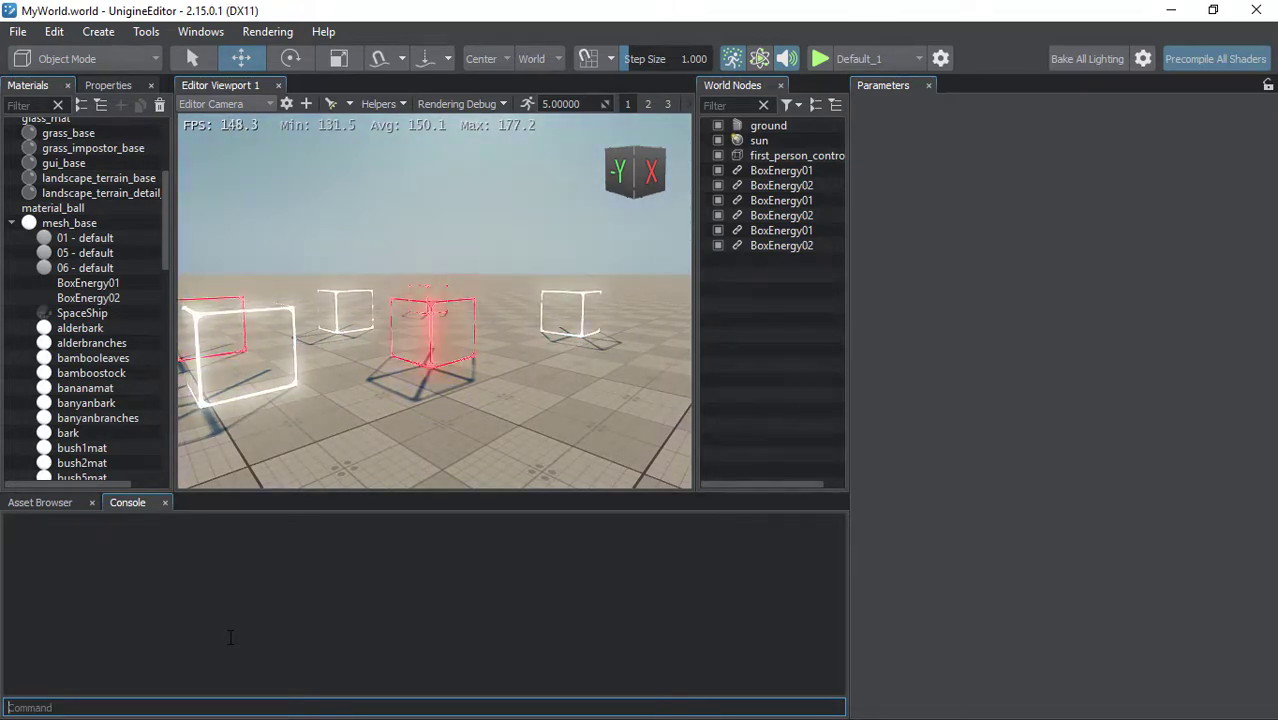
pyautogui.write('ls')
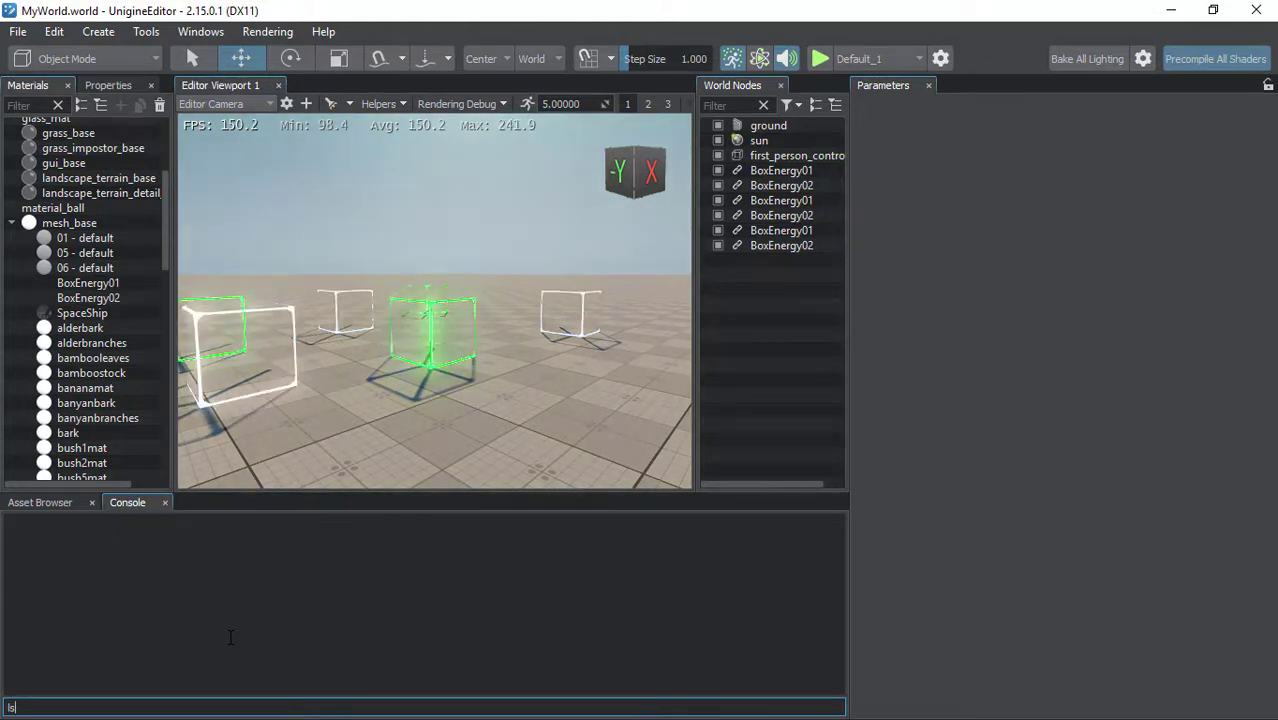
pyautogui.press('Return')
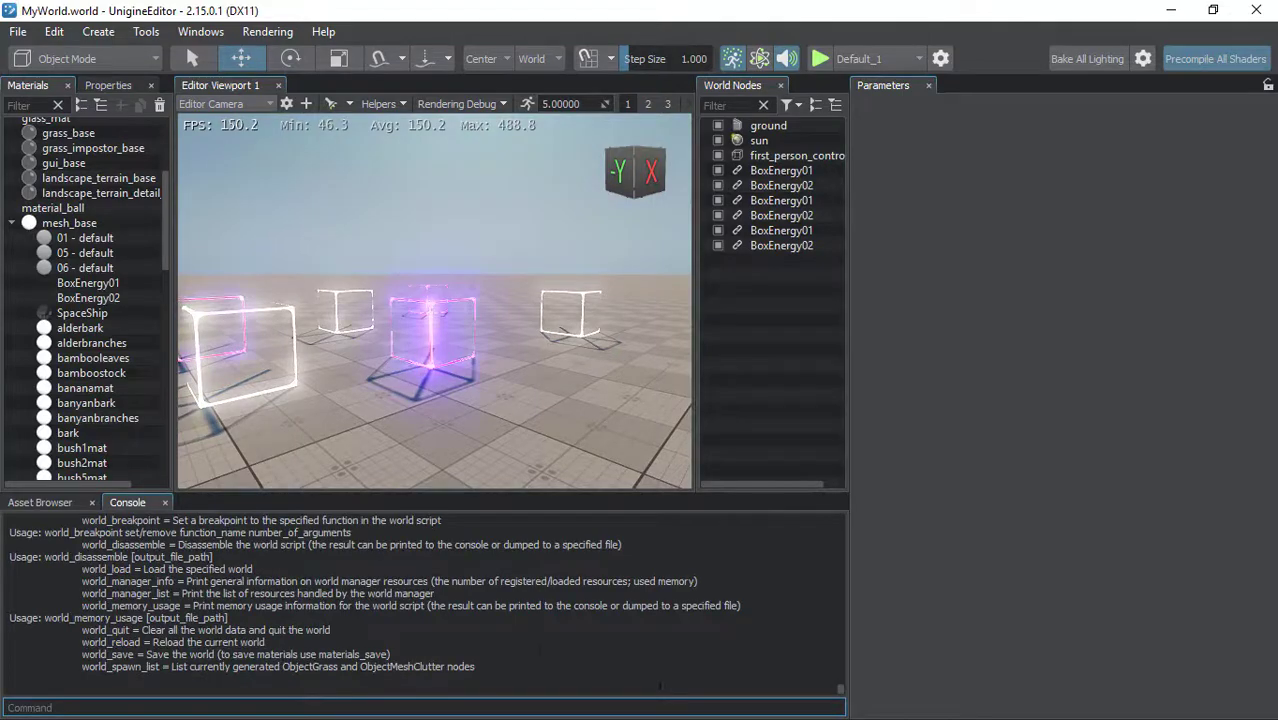
pyautogui.click(838, 690)
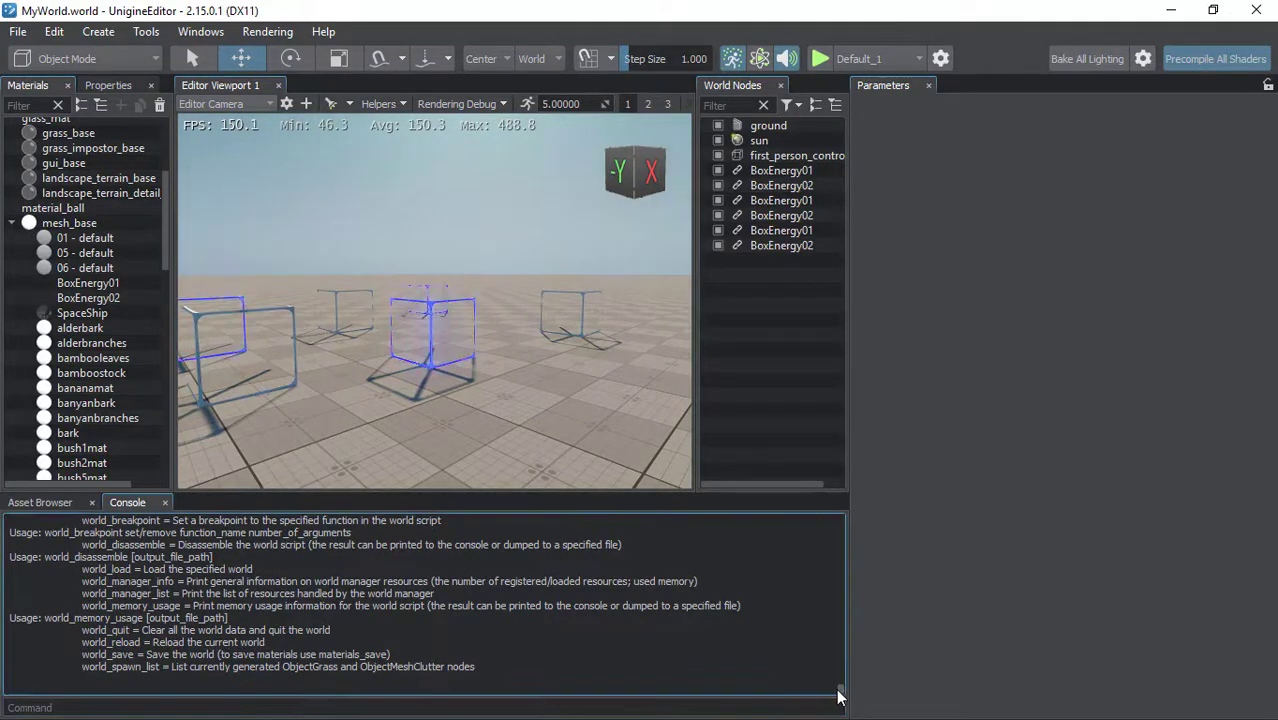
pyautogui.moveTo(840, 697); pyautogui.dragTo(842, 509)
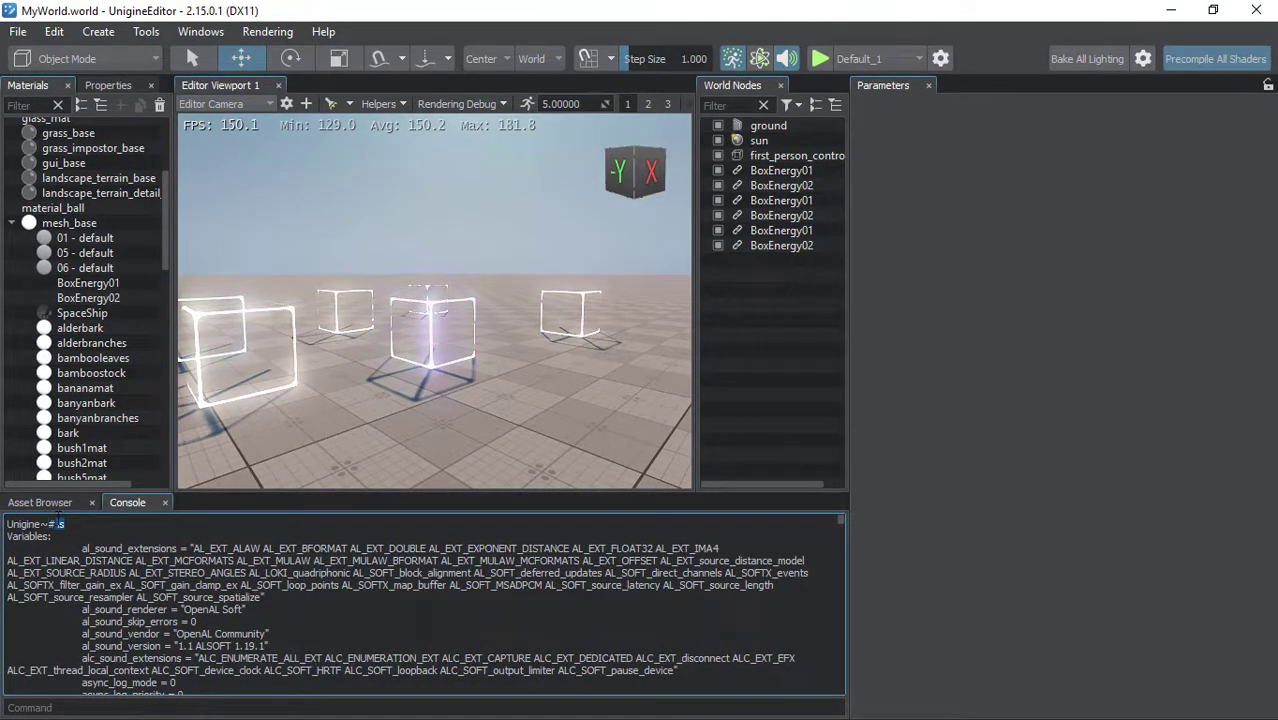
pyautogui.click(97, 705)
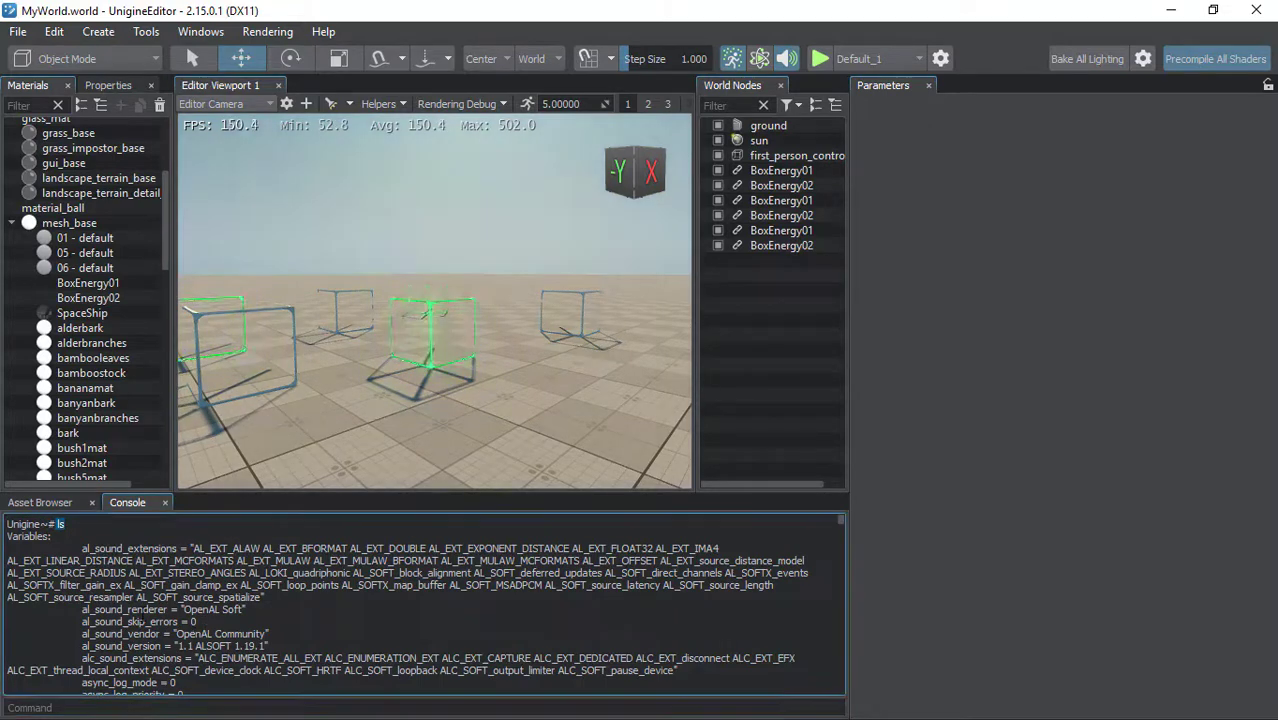
pyautogui.rightClick(152, 614)
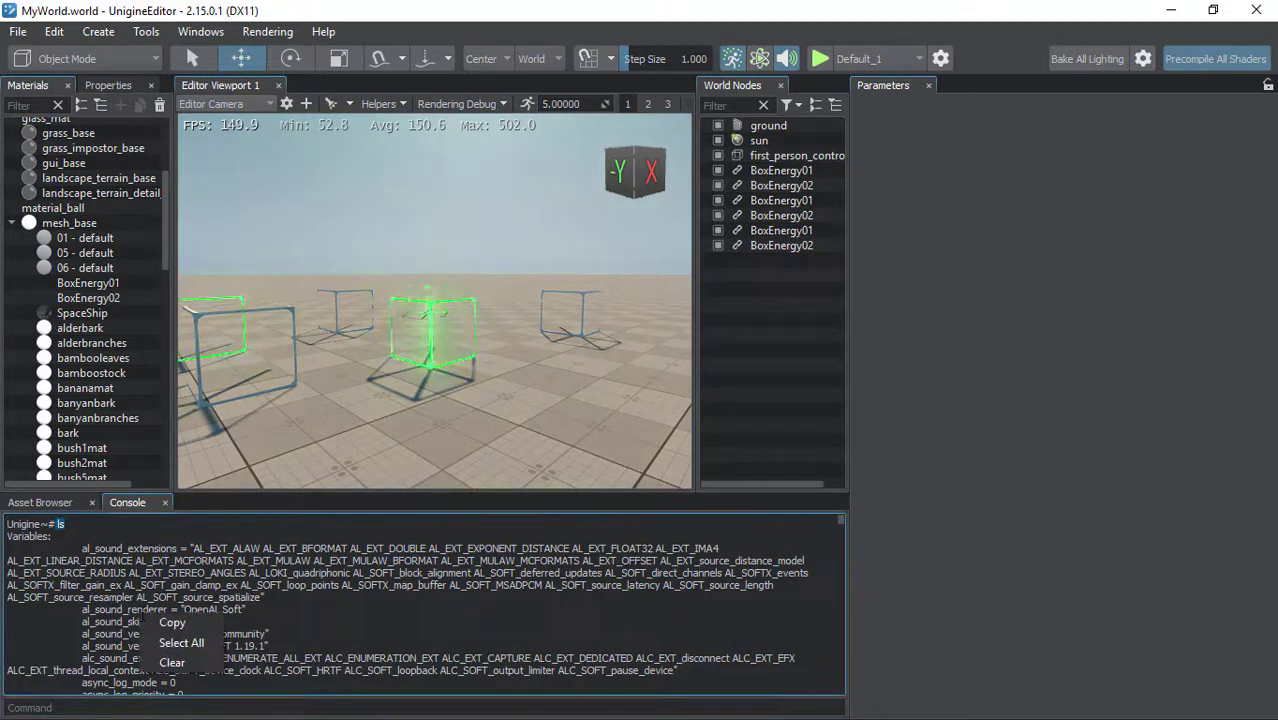
pyautogui.click(174, 664)
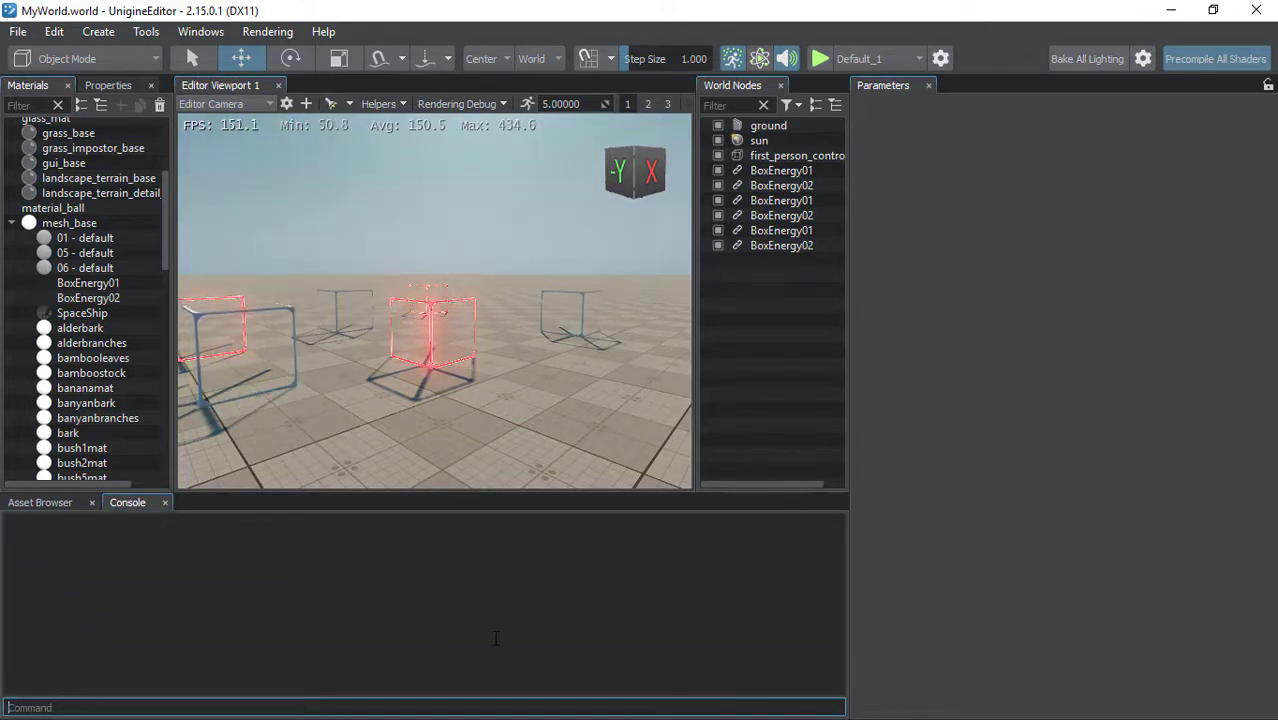
pyautogui.write('a')
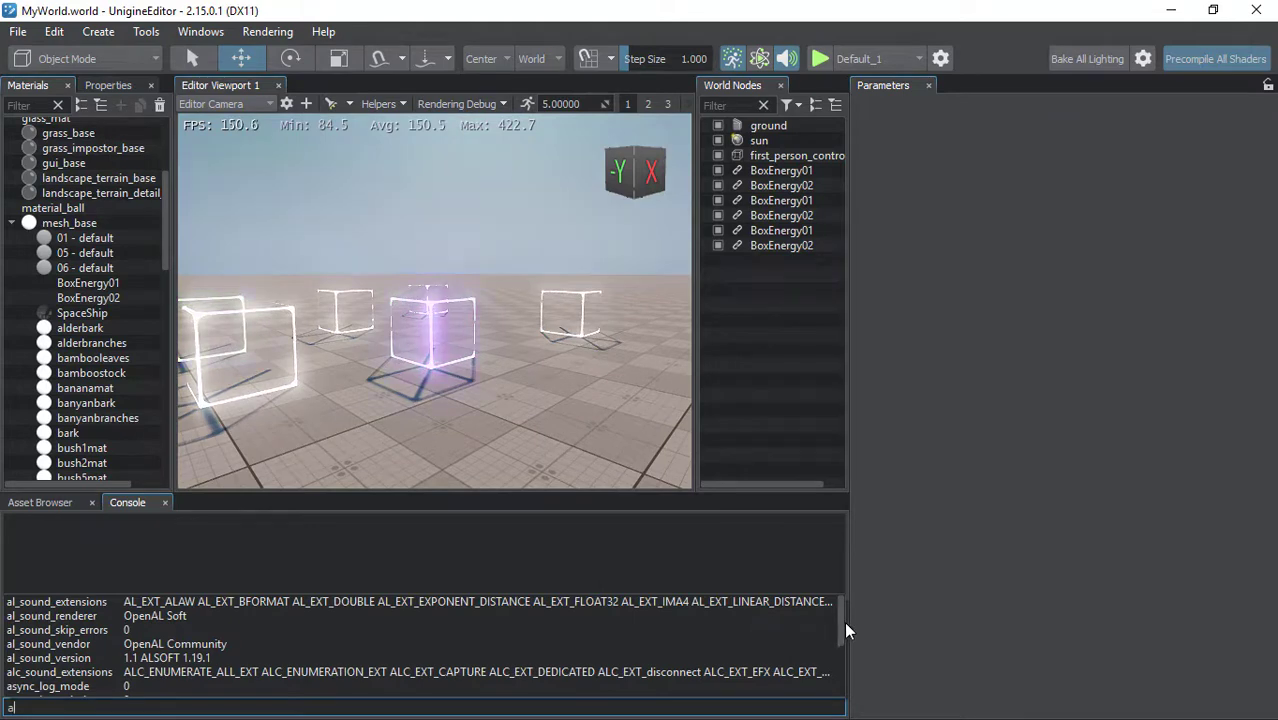
pyautogui.moveTo(841, 622)
pyautogui.mouseDown()
pyautogui.moveTo(828, 669)
pyautogui.moveTo(843, 619)
pyautogui.moveTo(840, 668)
pyautogui.mouseUp()
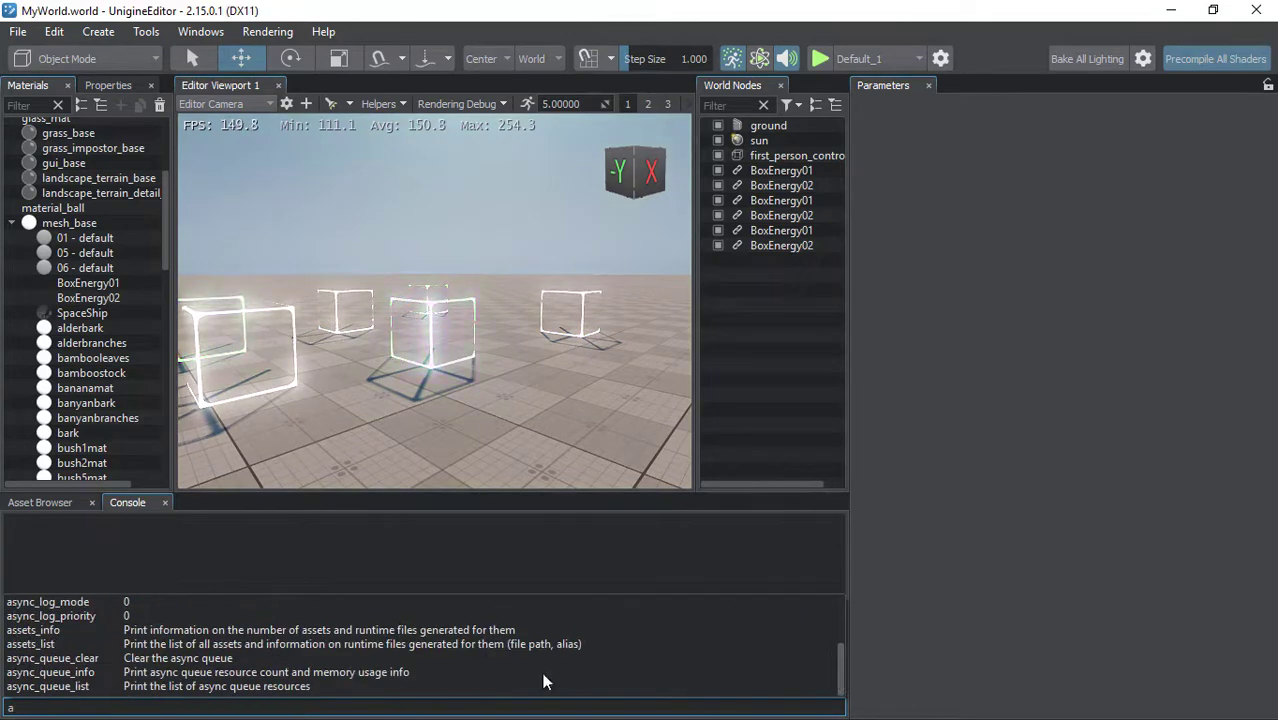
pyautogui.press('BackSpace')
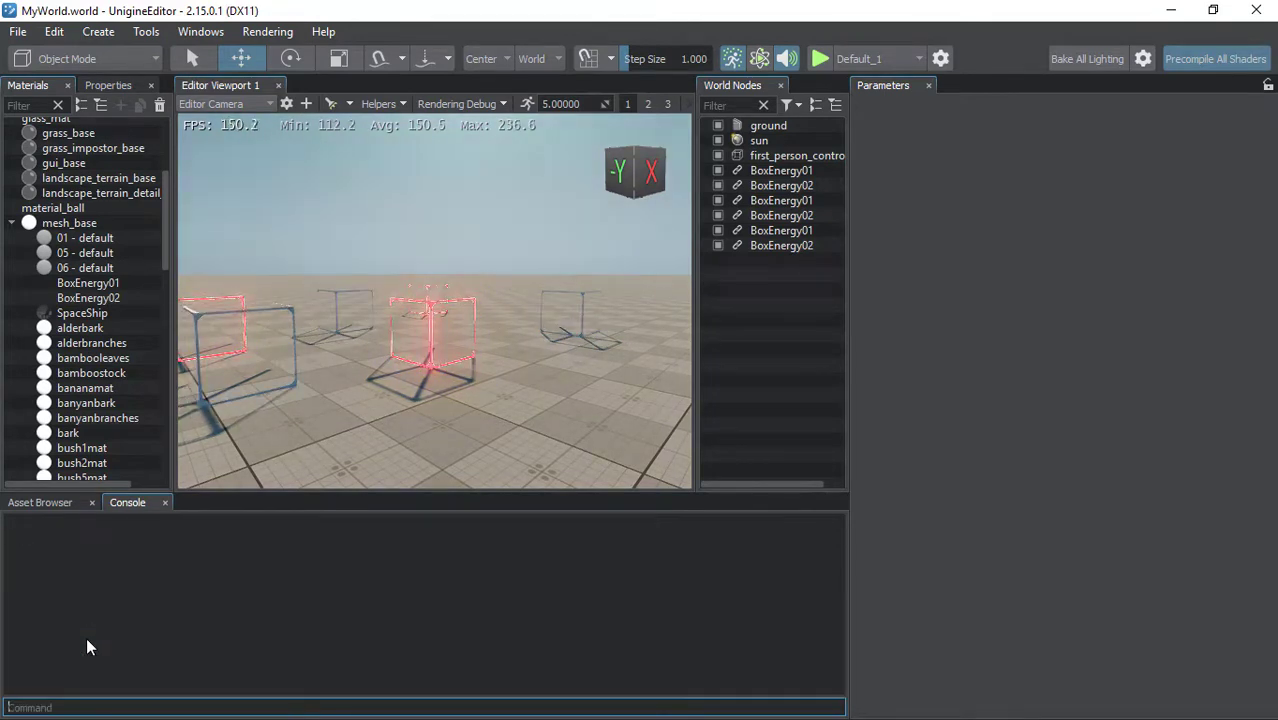
pyautogui.write('w')
pyautogui.press('BackSpace')
pyautogui.write('y')
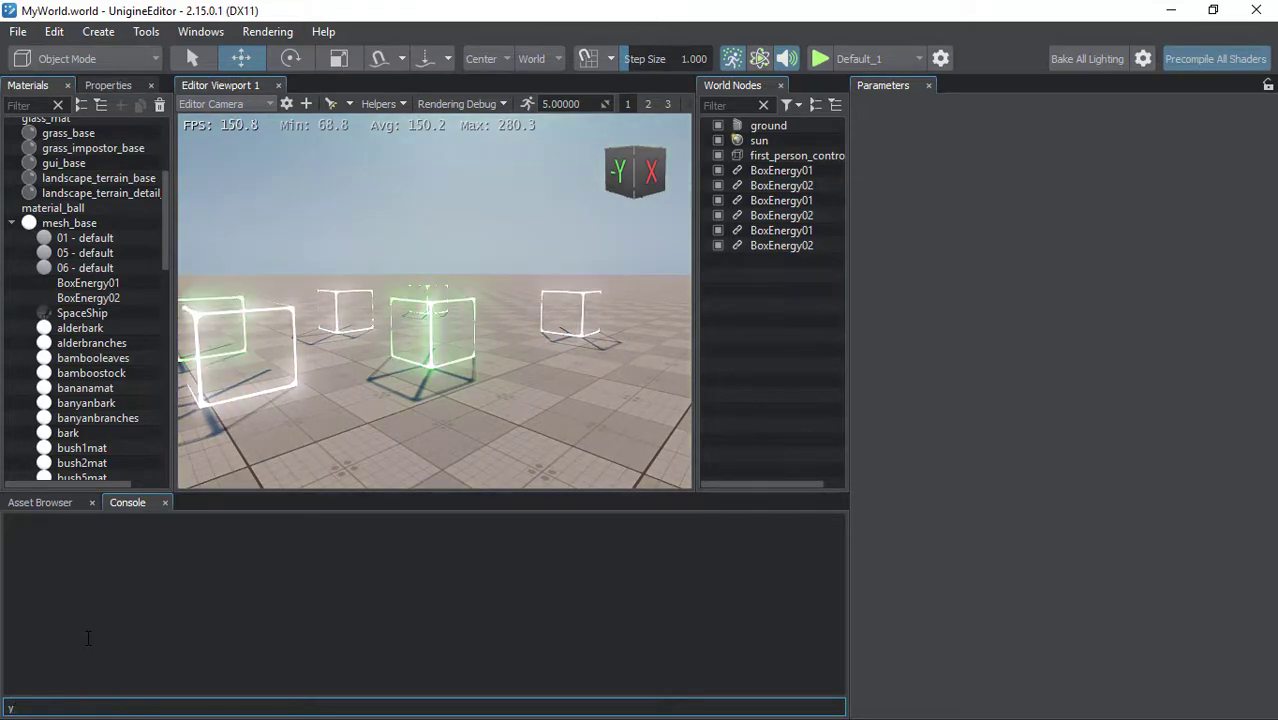
pyautogui.press('BackSpace')
pyautogui.write('u')
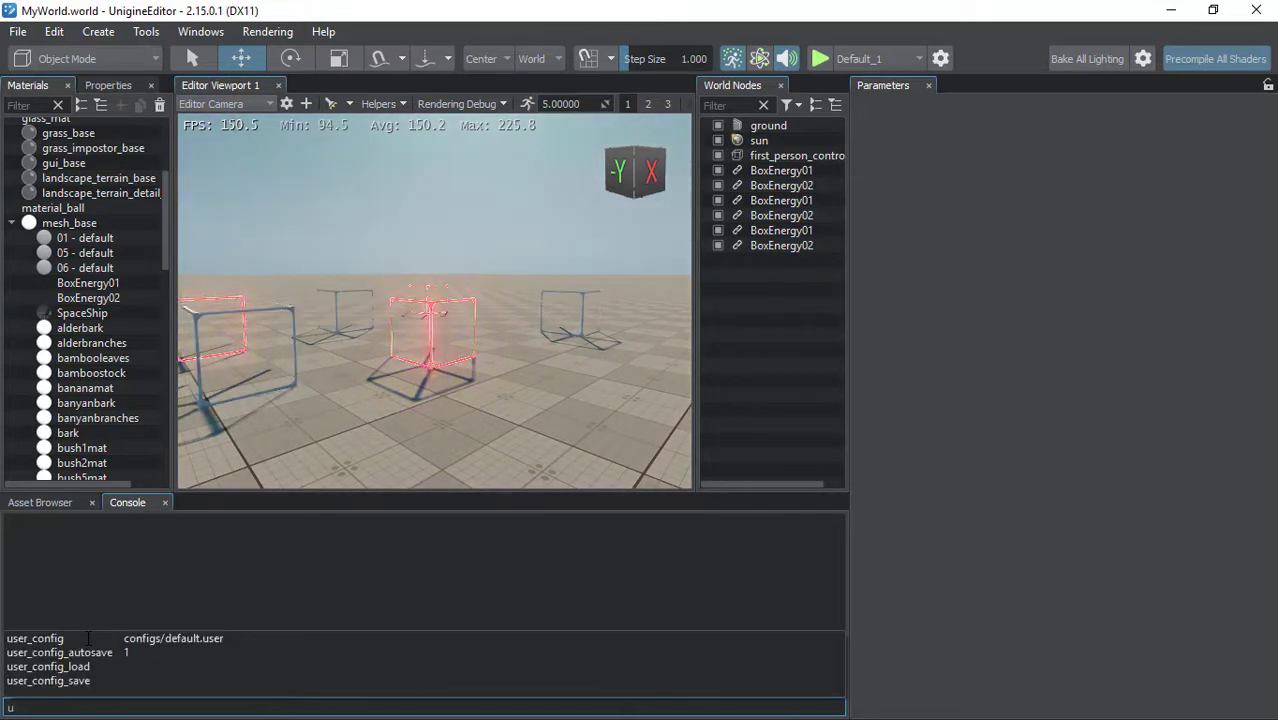
pyautogui.press('BackSpace')
pyautogui.write('v')
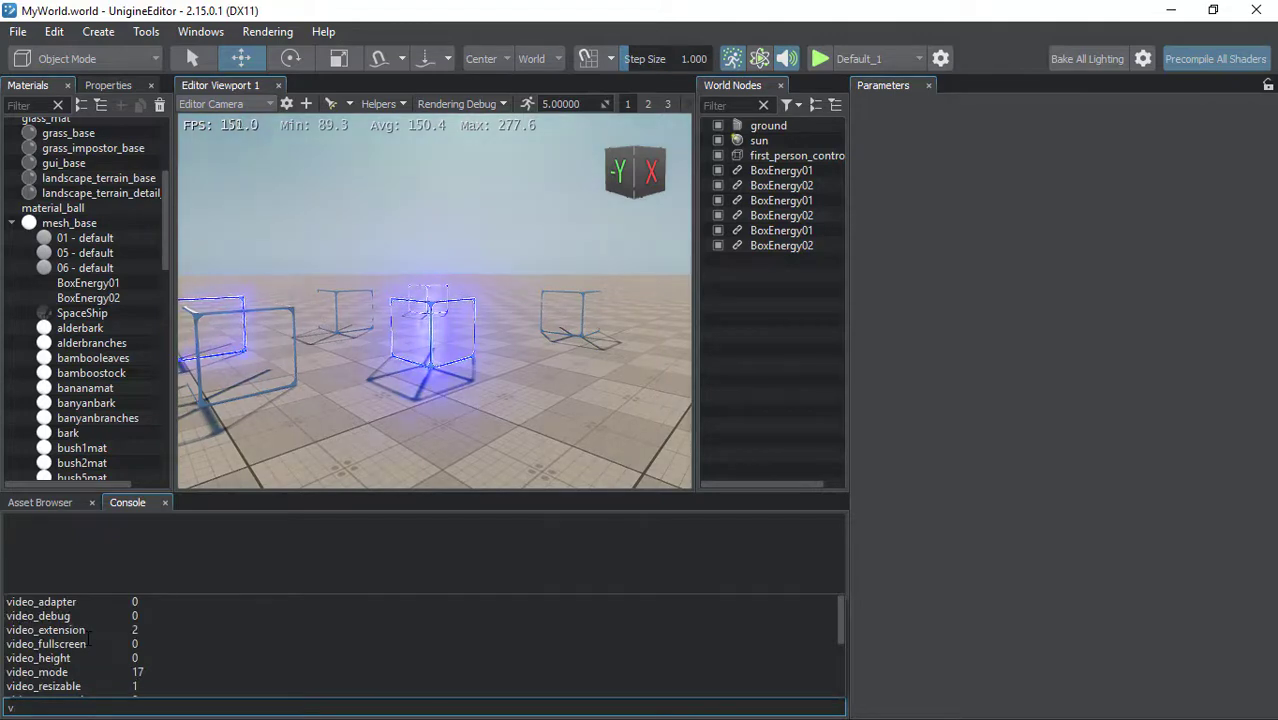
pyautogui.press('BackSpace')
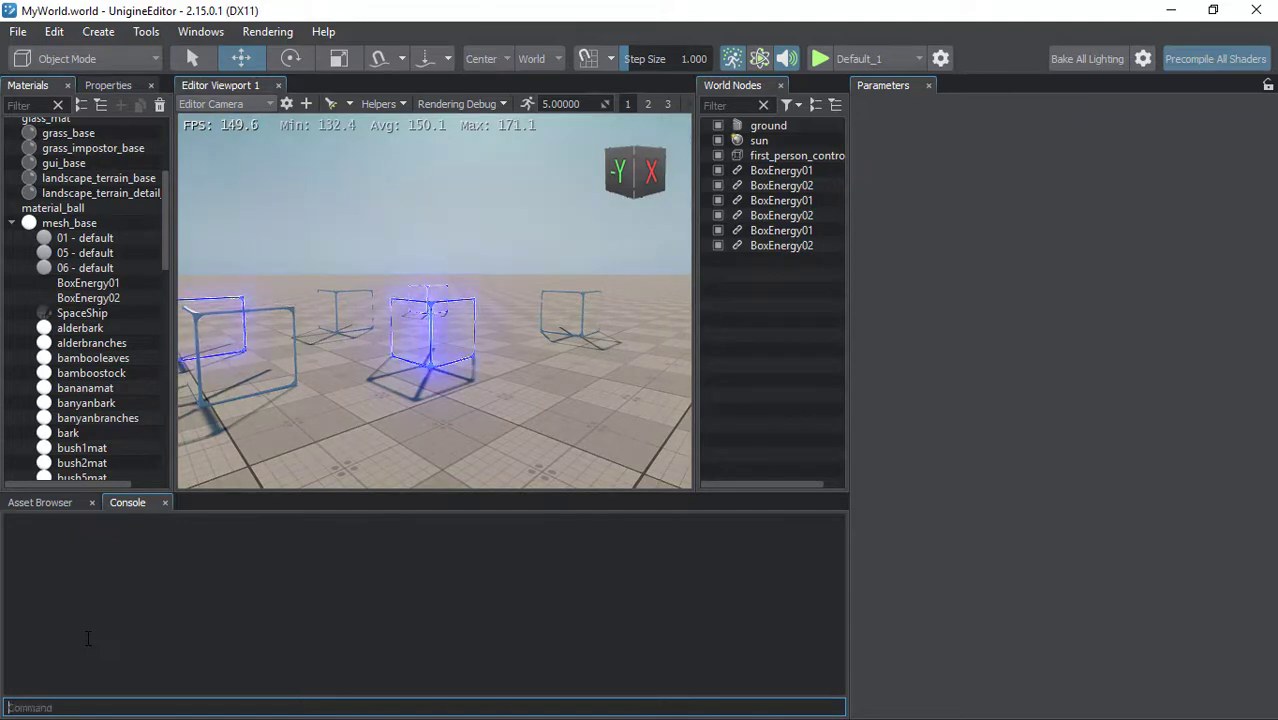
# Enter render_dof in the command line after discarding stray letters, without running it.
pyautogui.write('lc')
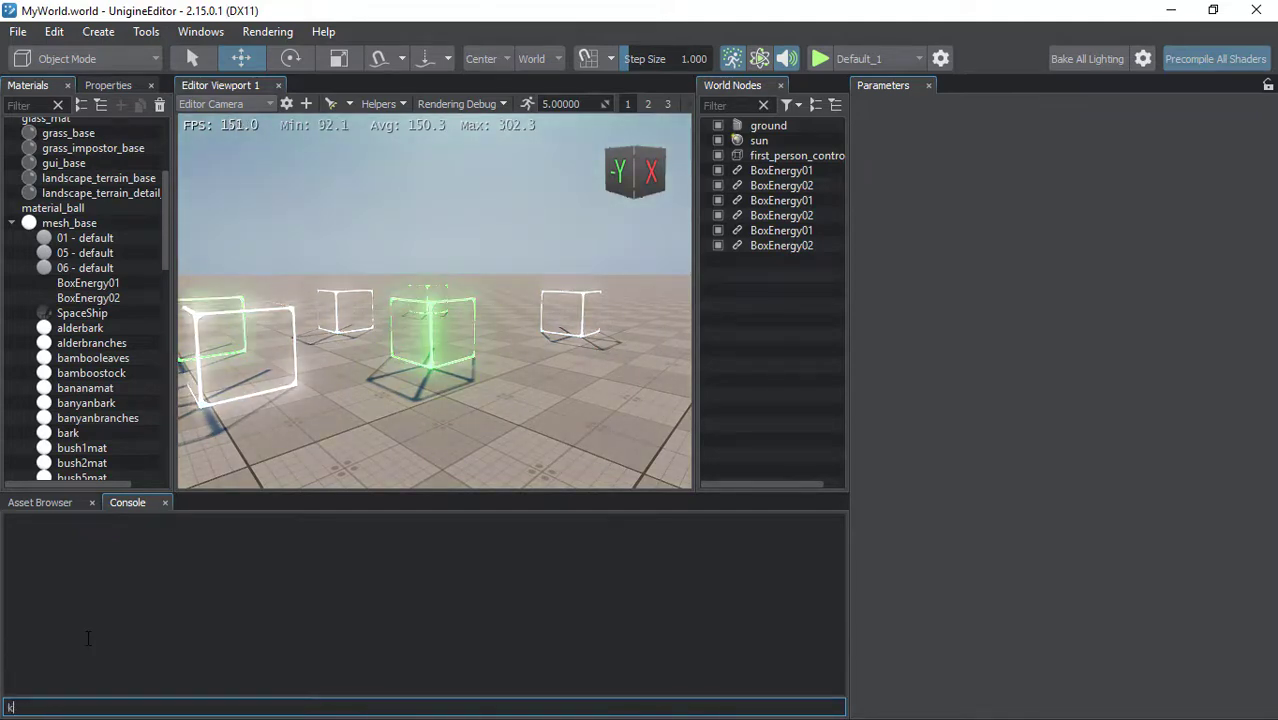
pyautogui.write('s')
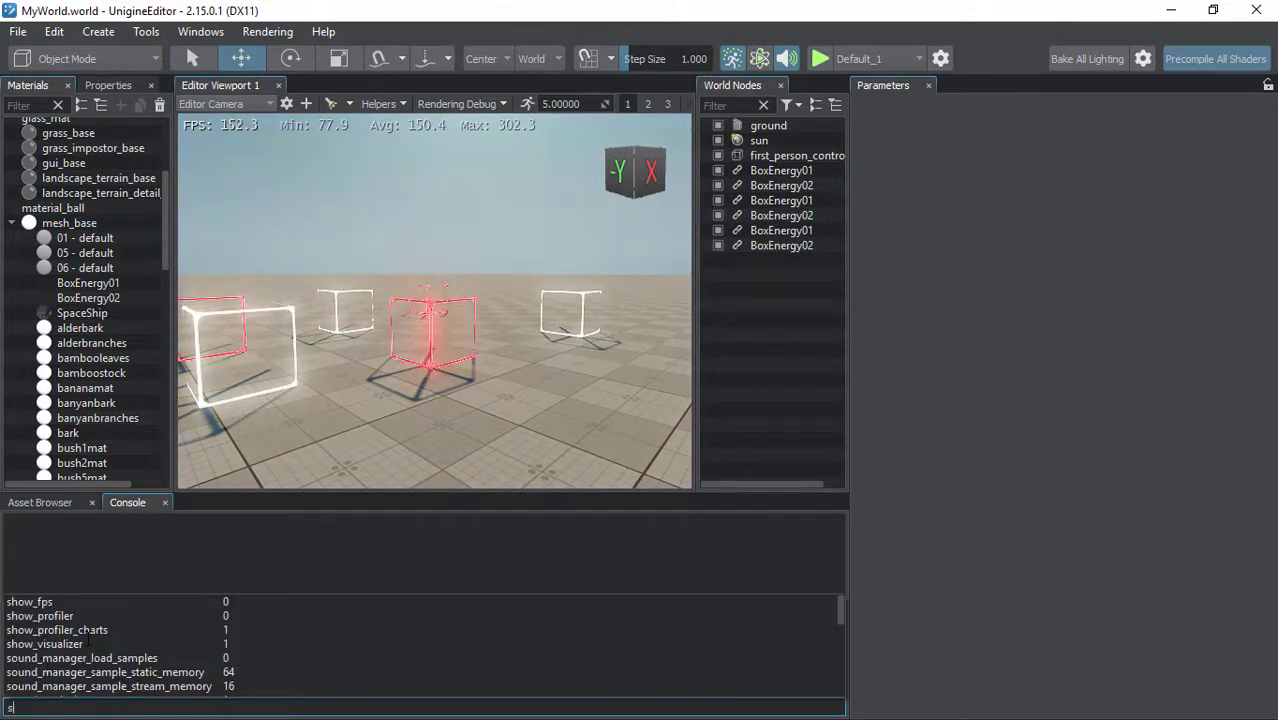
pyautogui.press('BackSpace')
pyautogui.write('f')
pyautogui.press('BackSpace')
pyautogui.write('g')
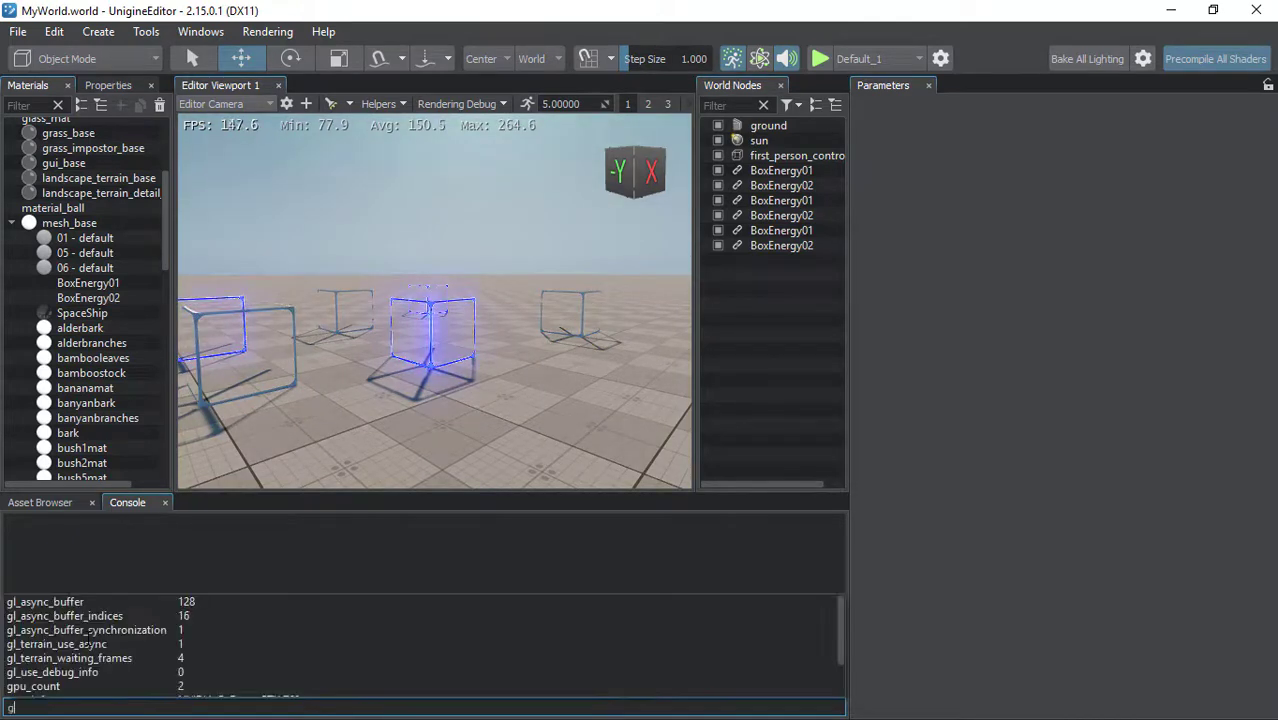
pyautogui.press('BackSpace')
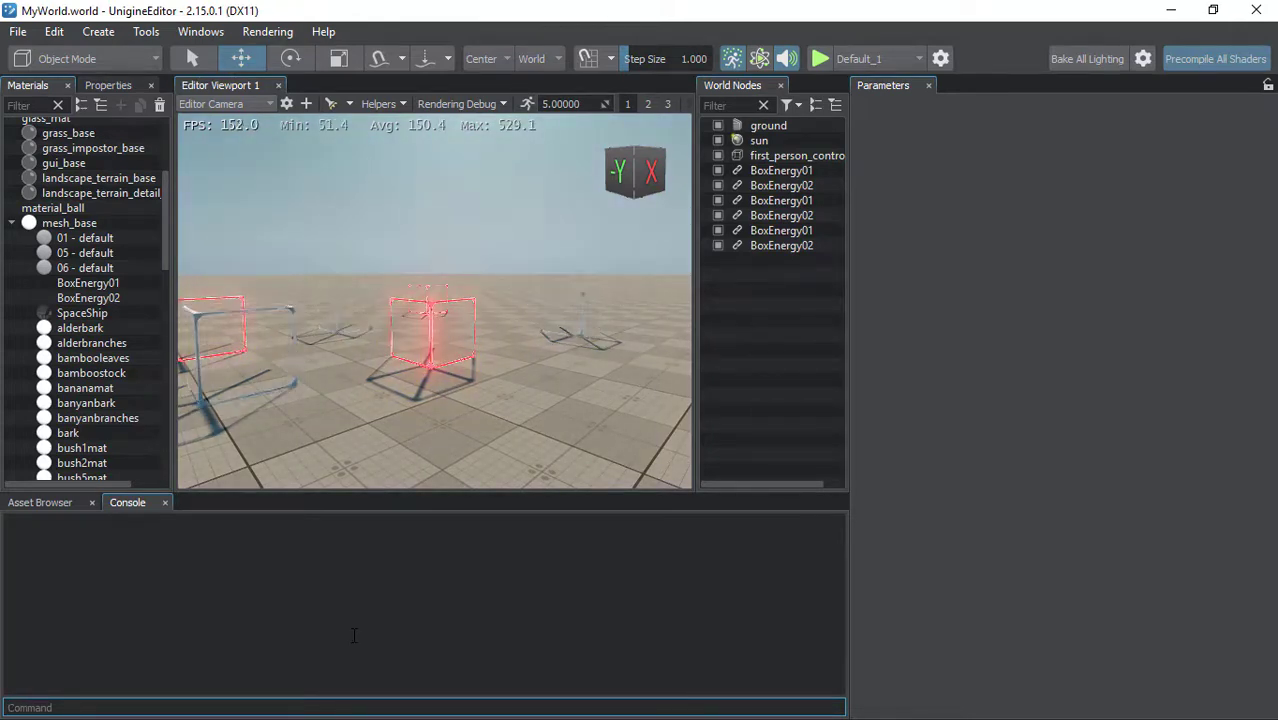
pyautogui.write('ren')
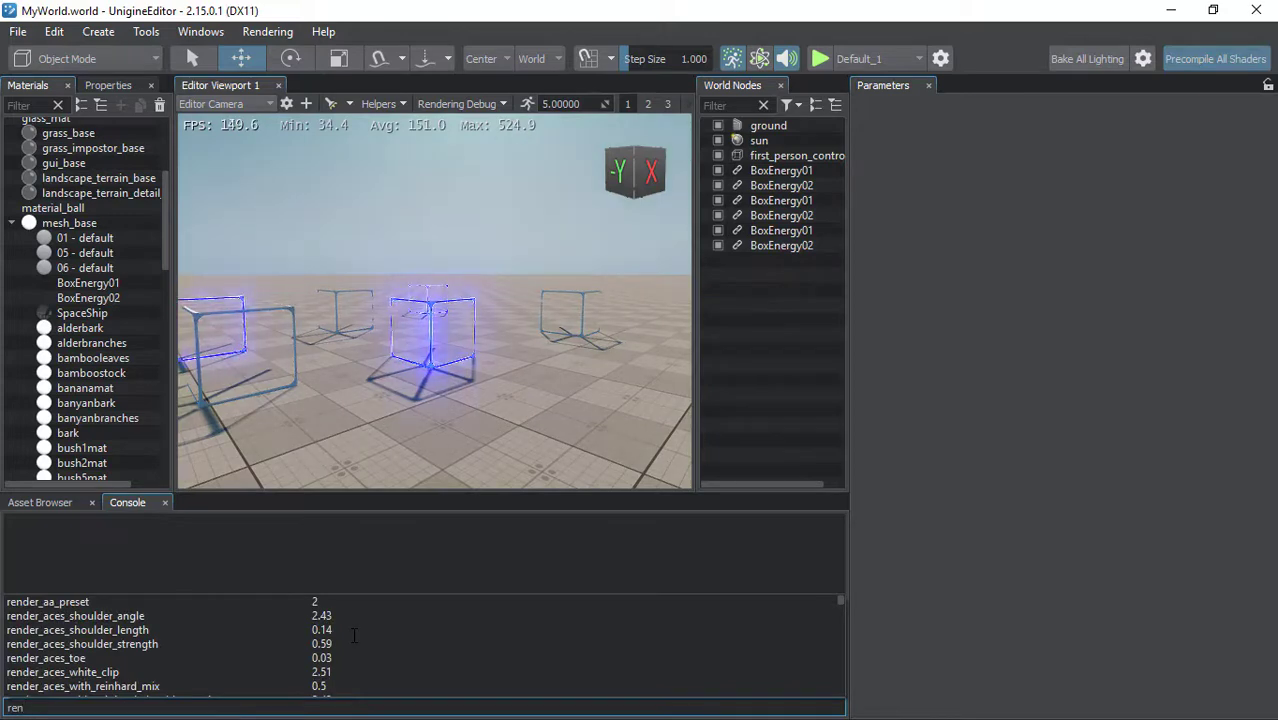
pyautogui.write('der_')
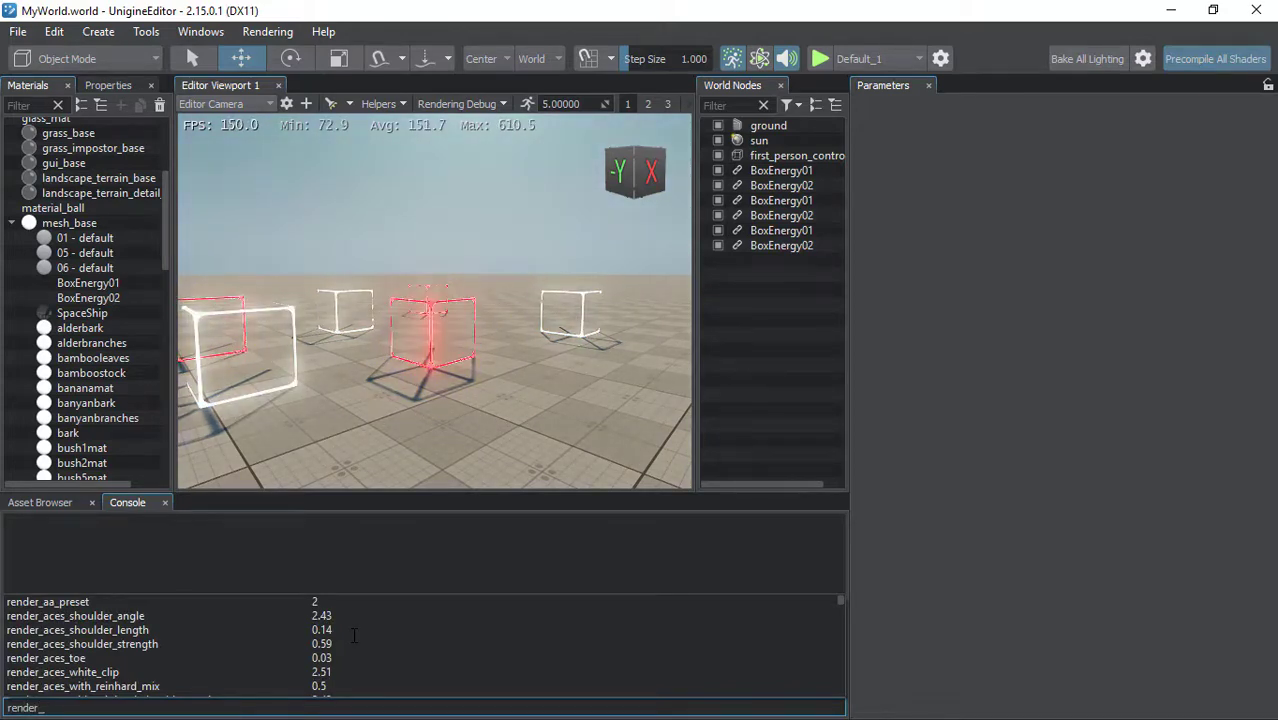
pyautogui.write('d')
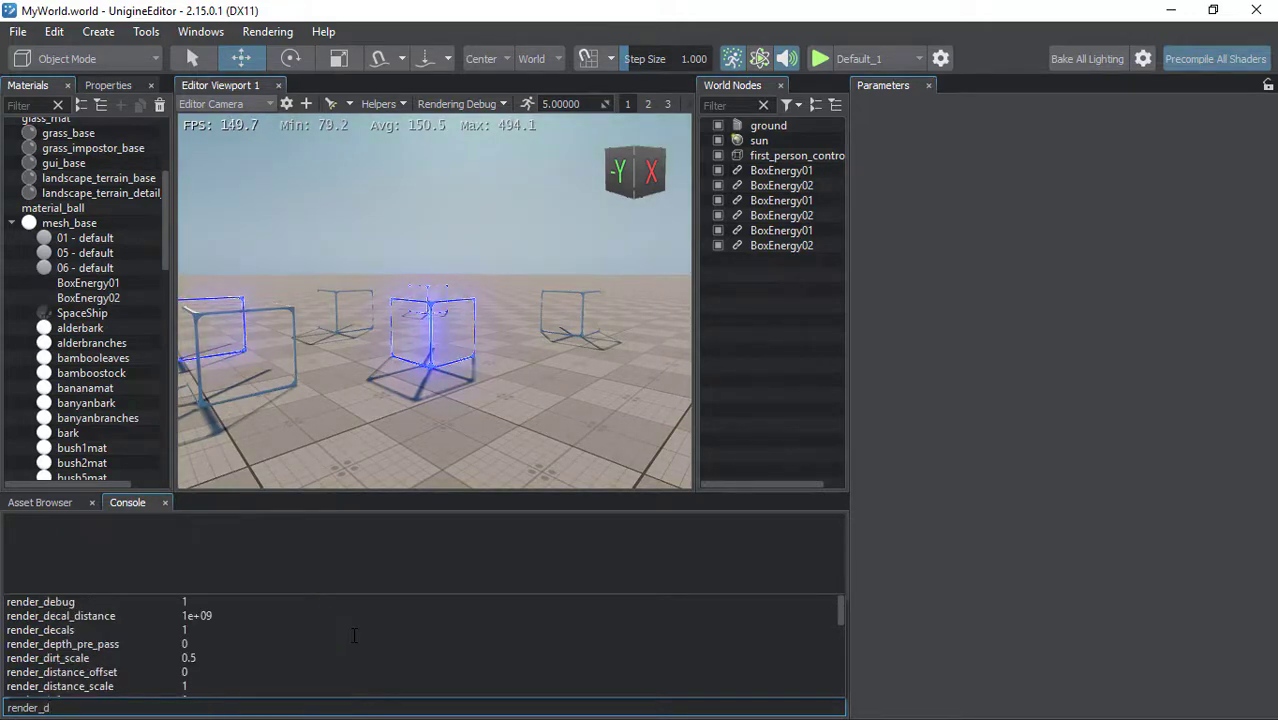
pyautogui.write('of')
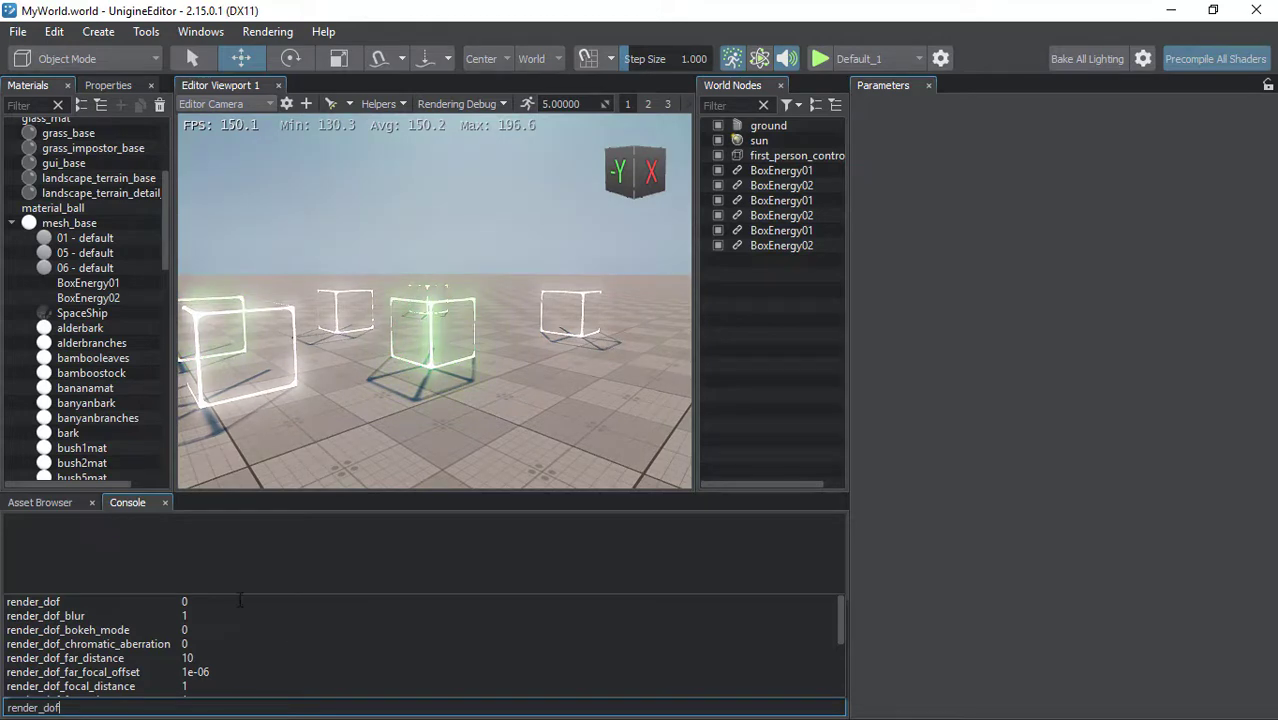
pyautogui.click(177, 606)
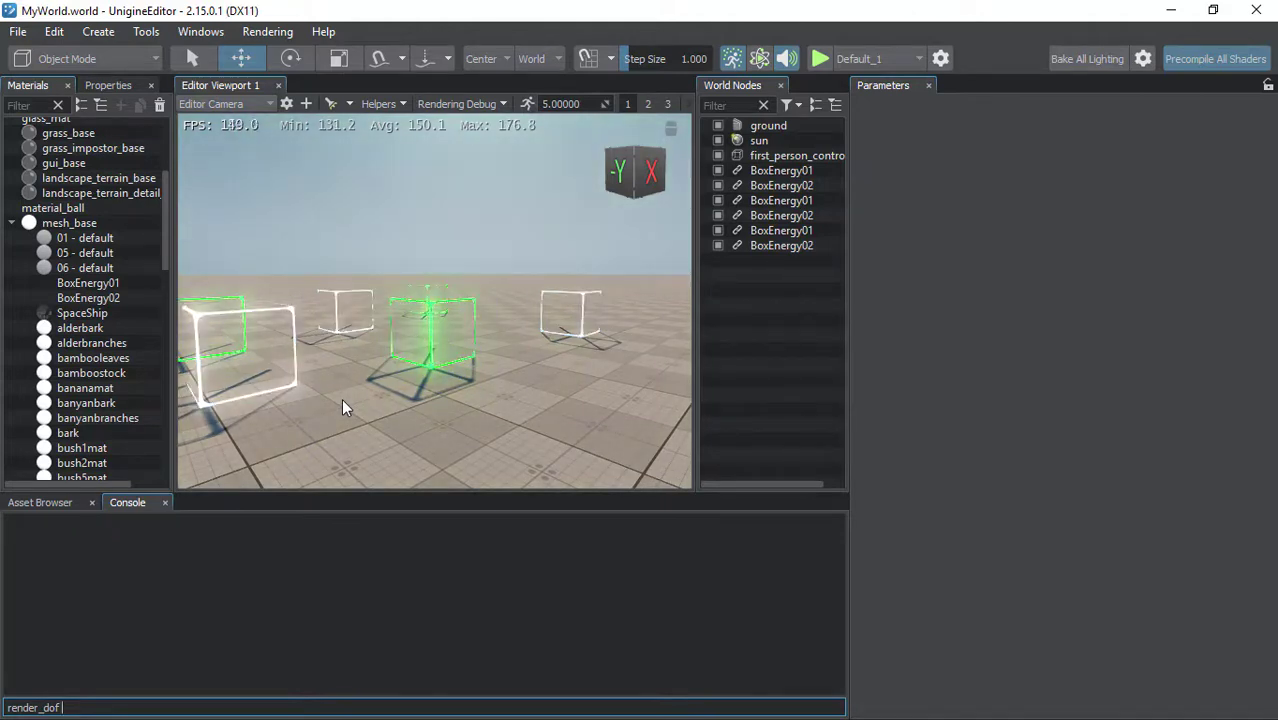
# Run render_dof 1 to blur the viewport, then render_dof 0 to sharpen it.
pyautogui.write(' 1')
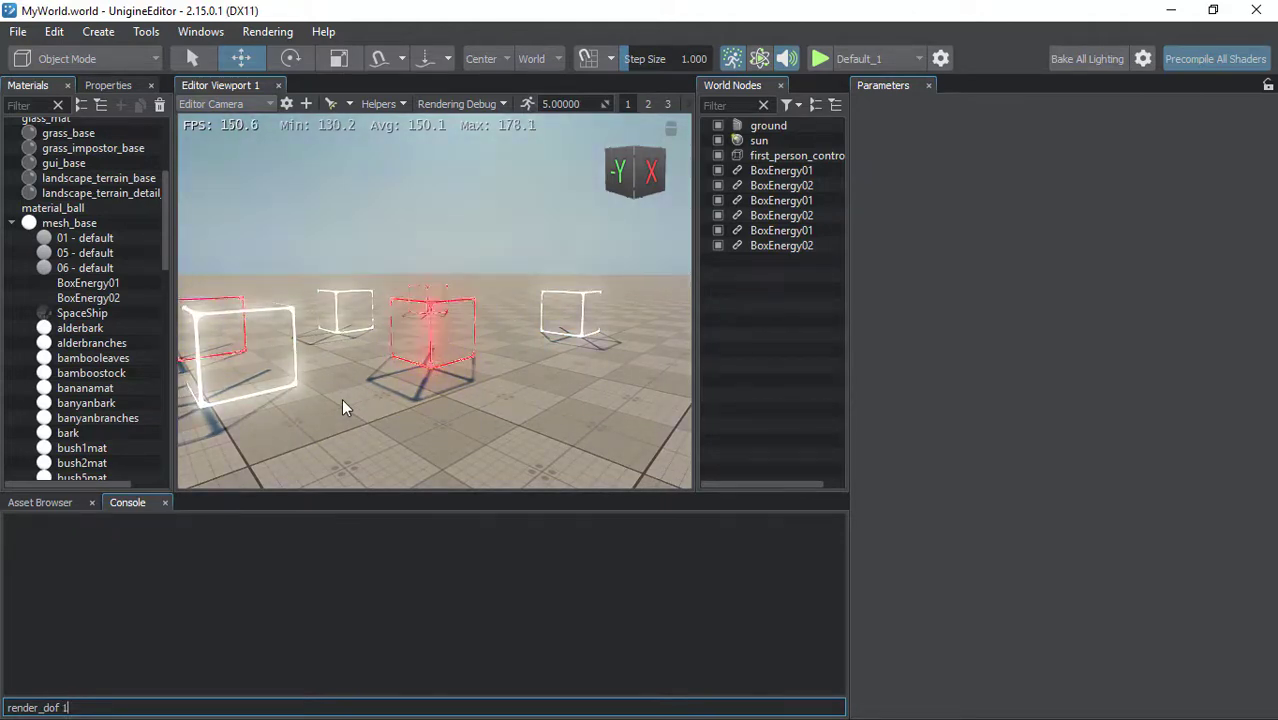
pyautogui.press('Return')
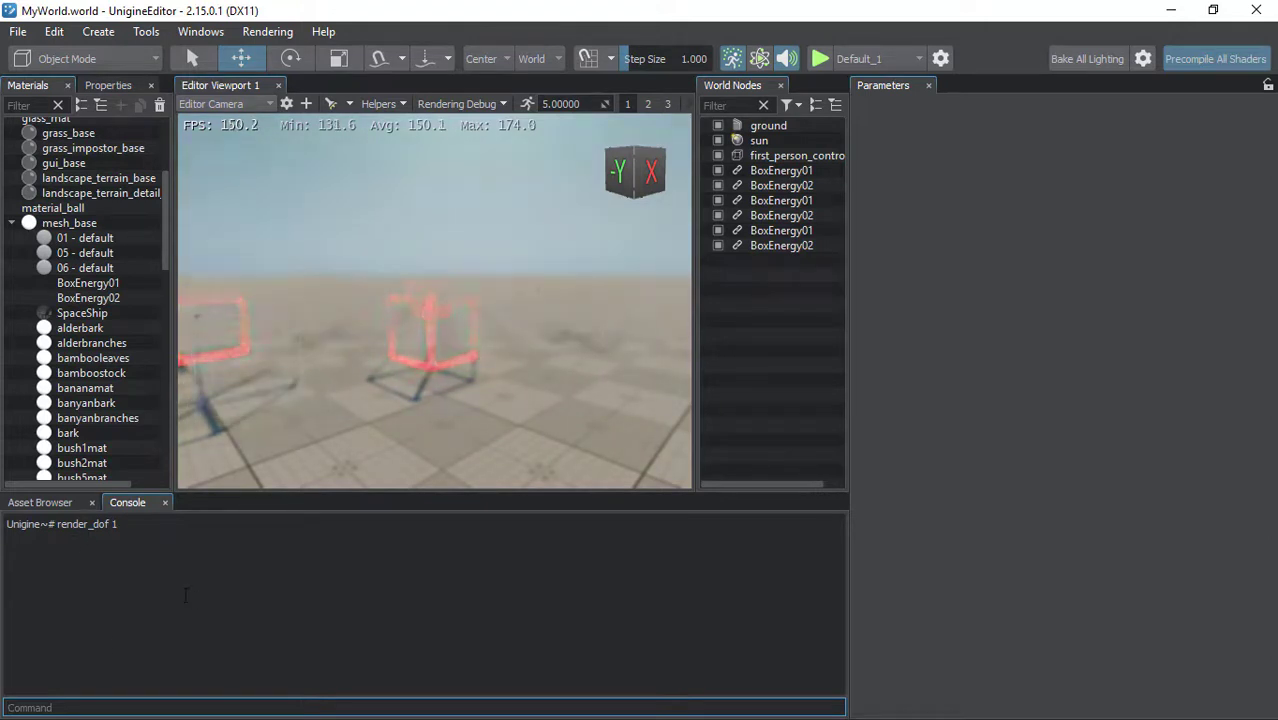
pyautogui.write('render')
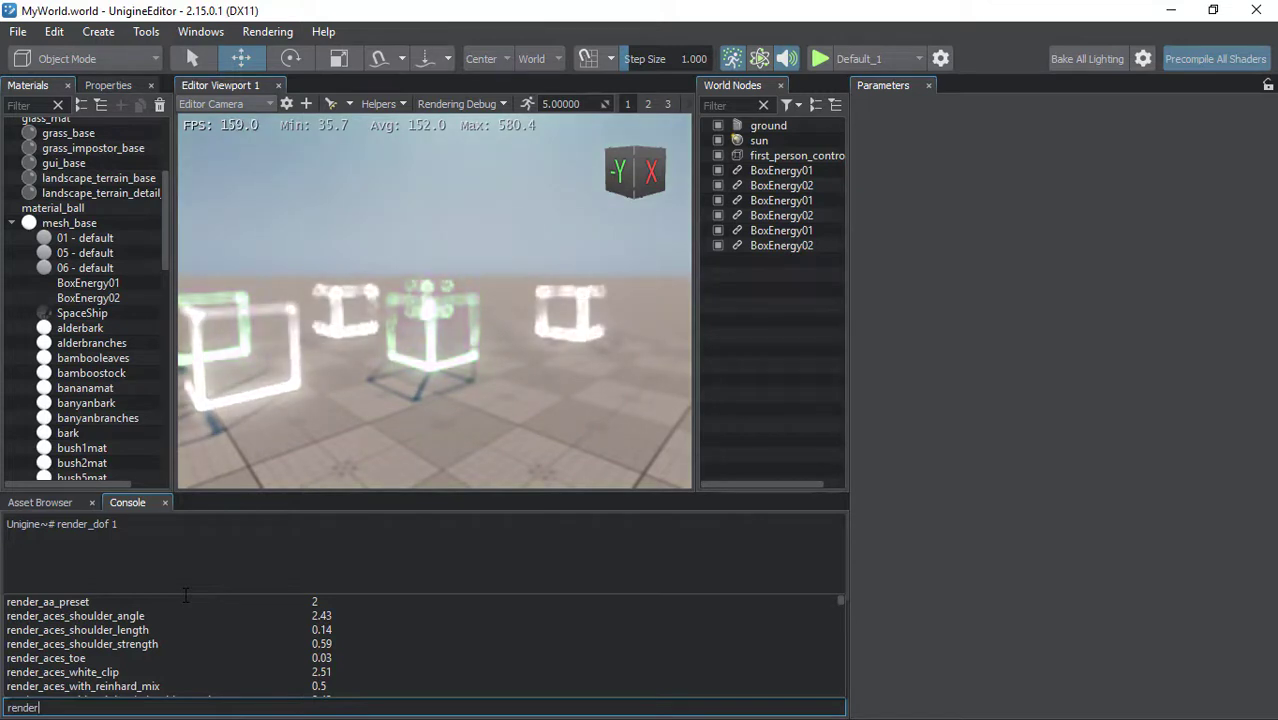
pyautogui.write('_dof')
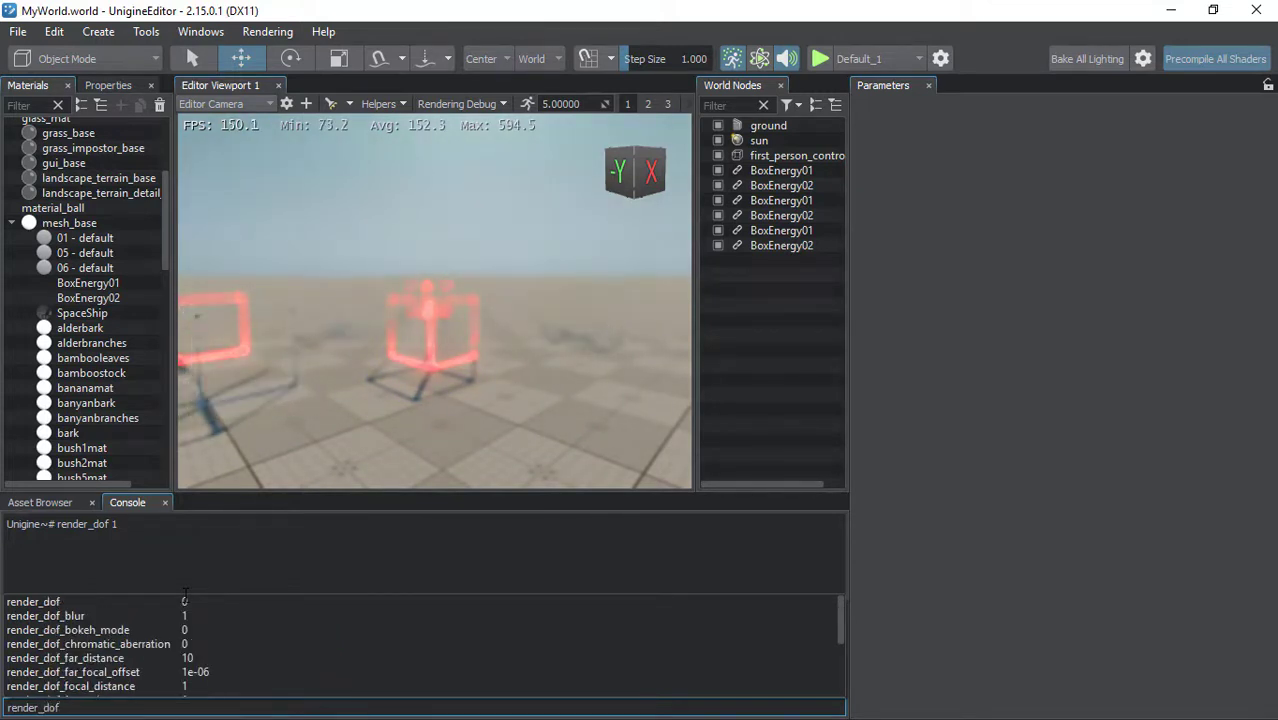
pyautogui.write(' 0')
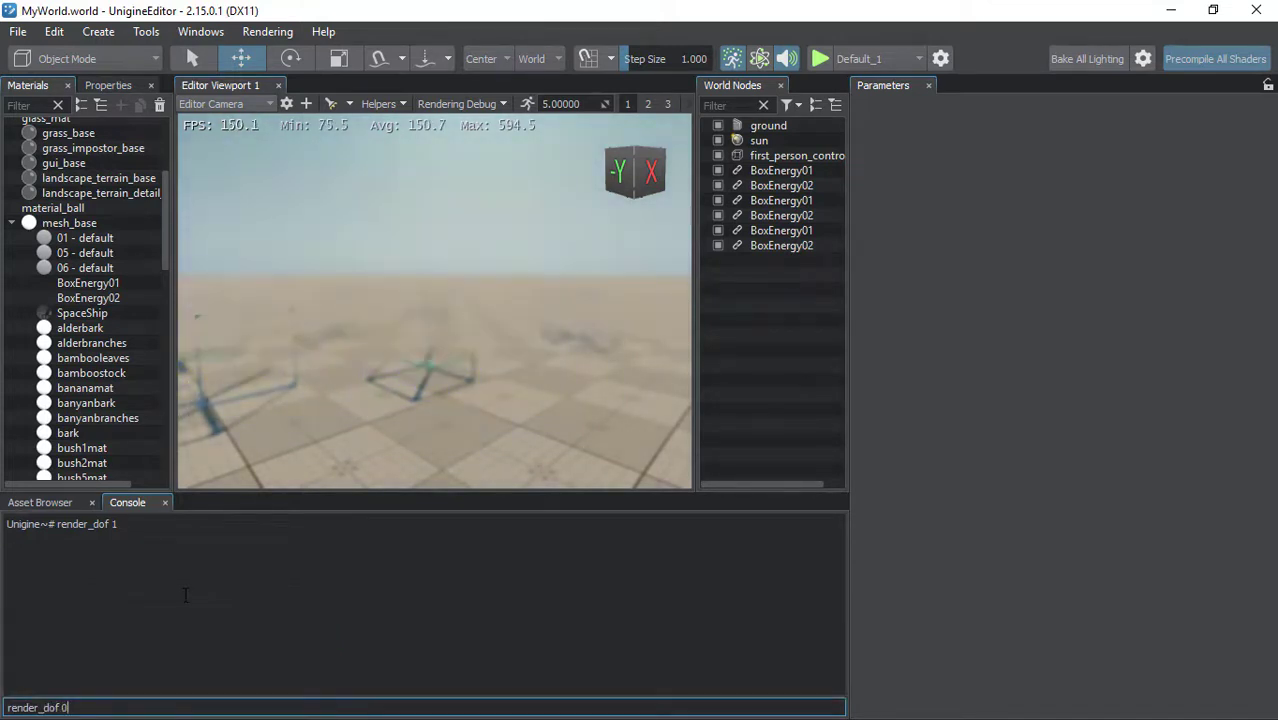
pyautogui.press('Return')
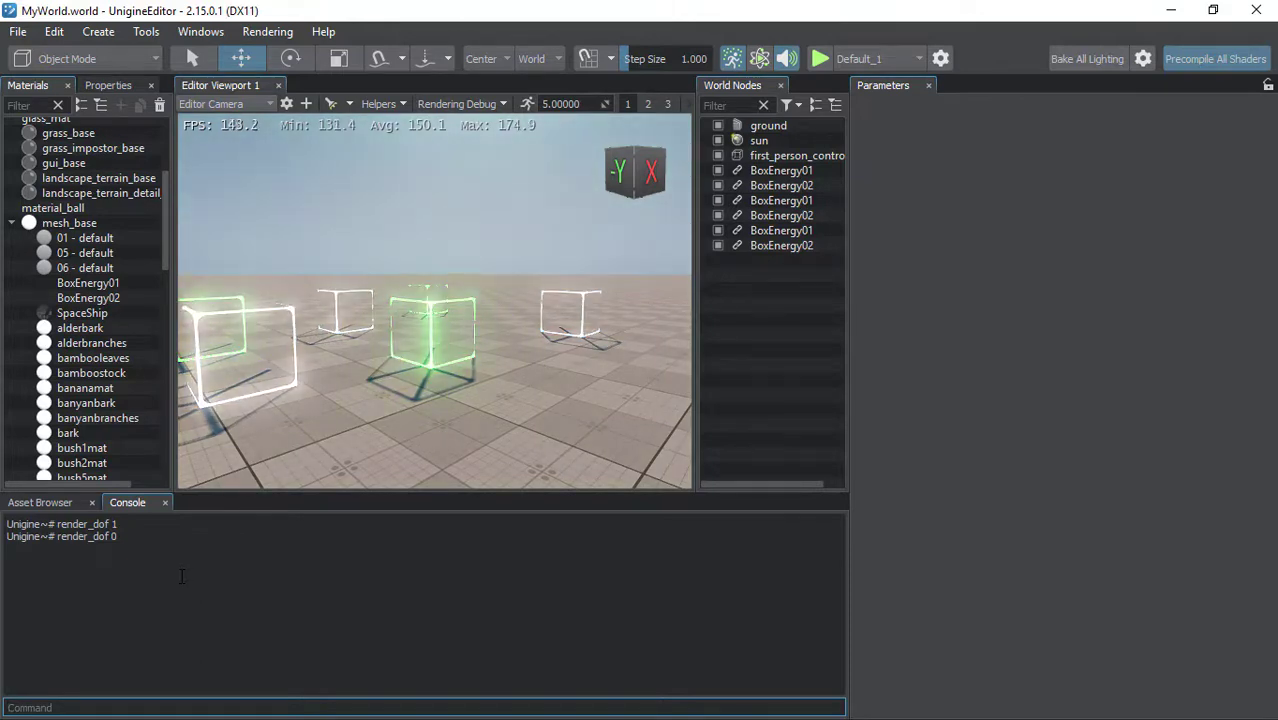
# Type world_load, cut and paste it back, then delete it to empty the command line.
pyautogui.write('w')
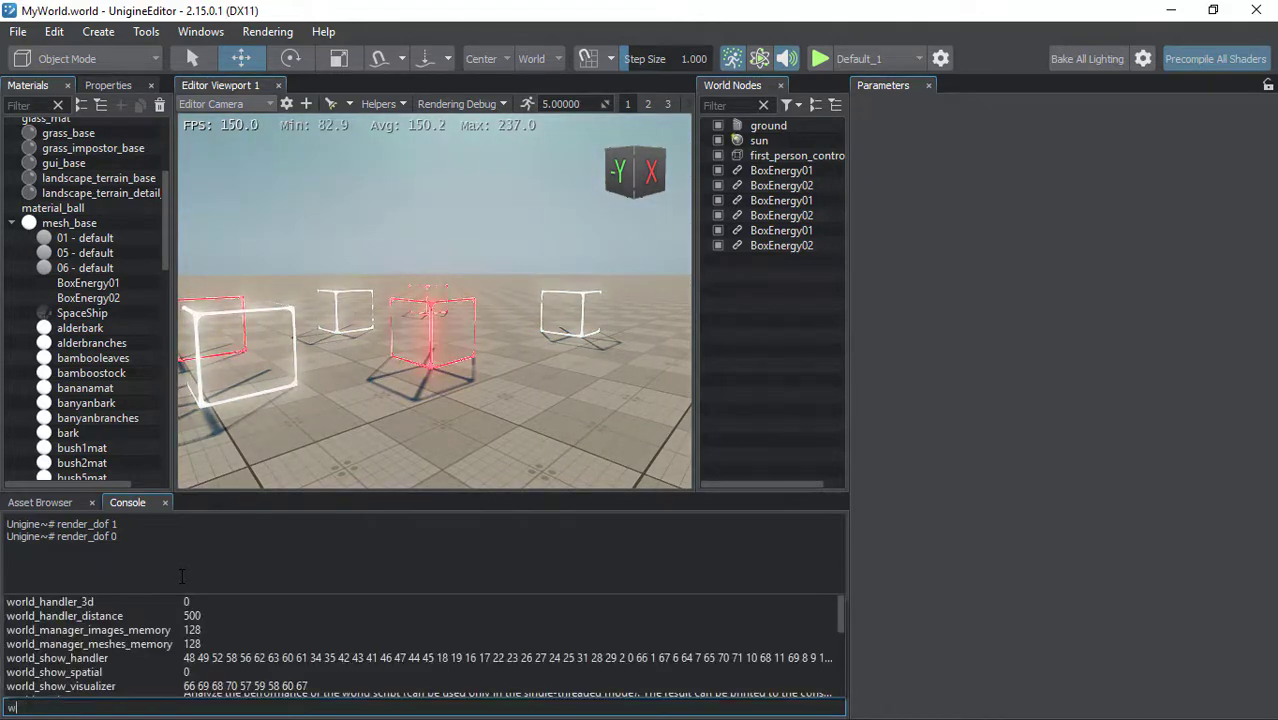
pyautogui.write('orld')
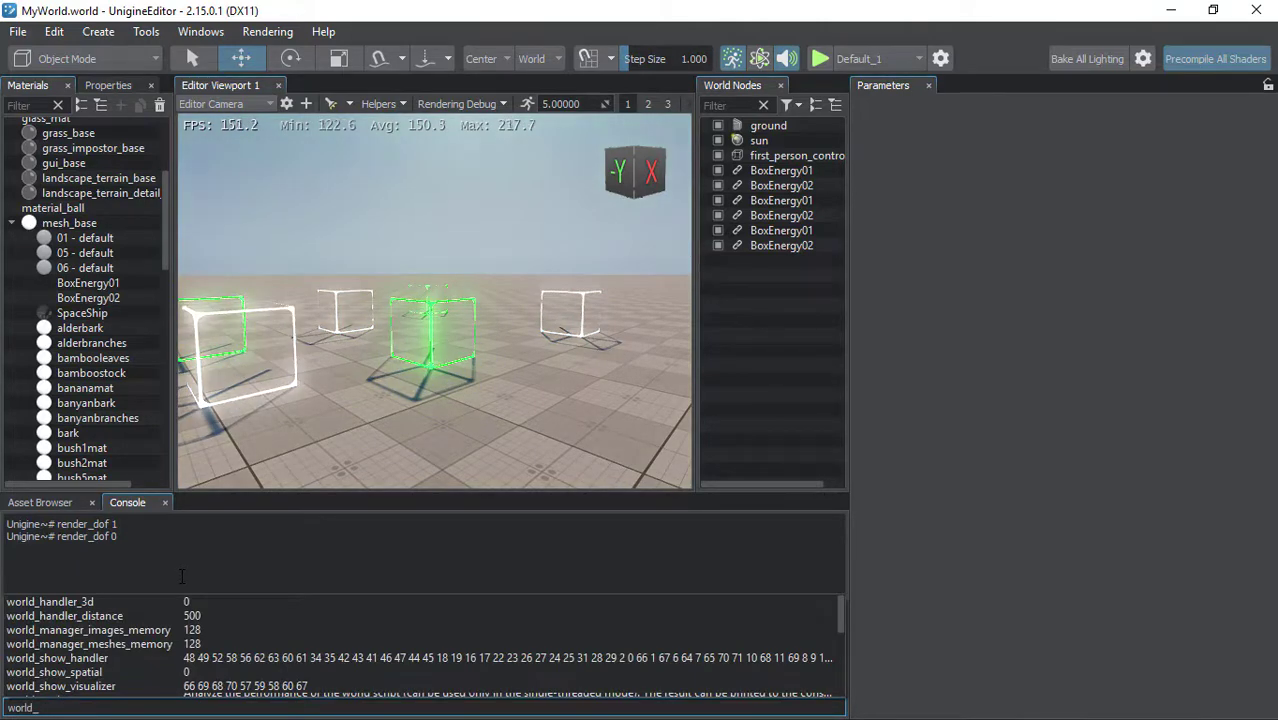
pyautogui.write('_lo')
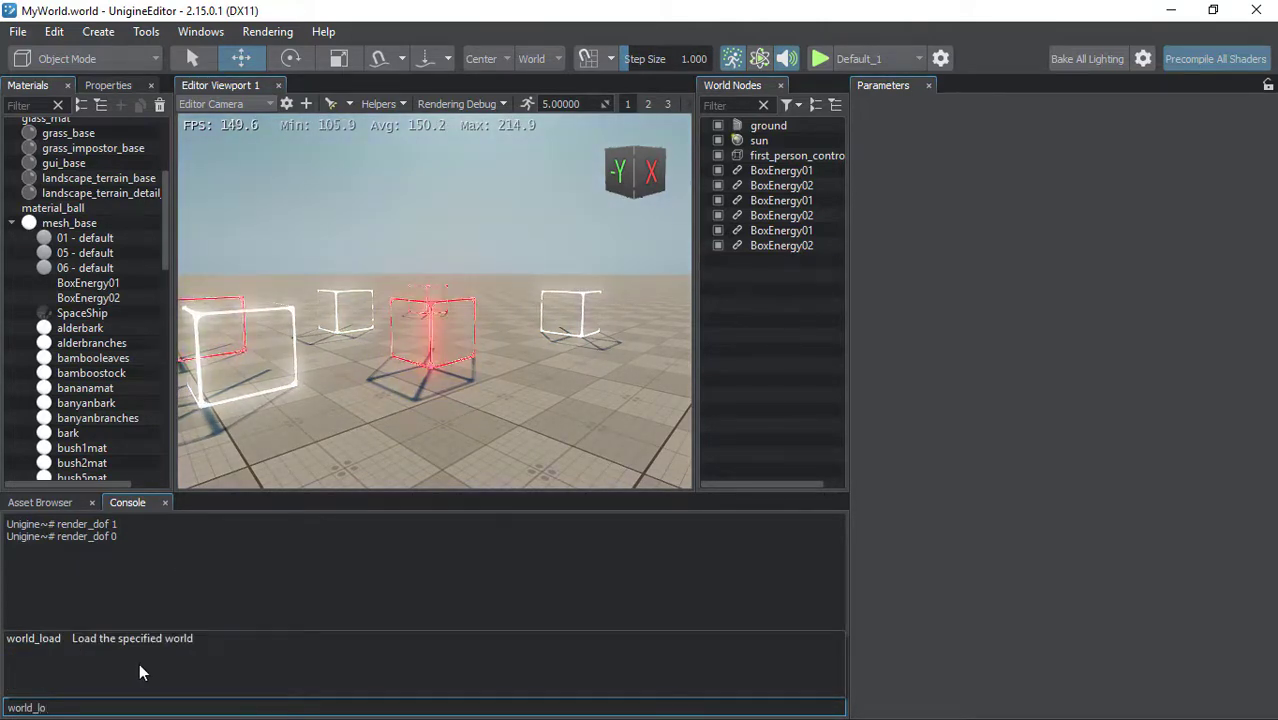
pyautogui.write('ad')
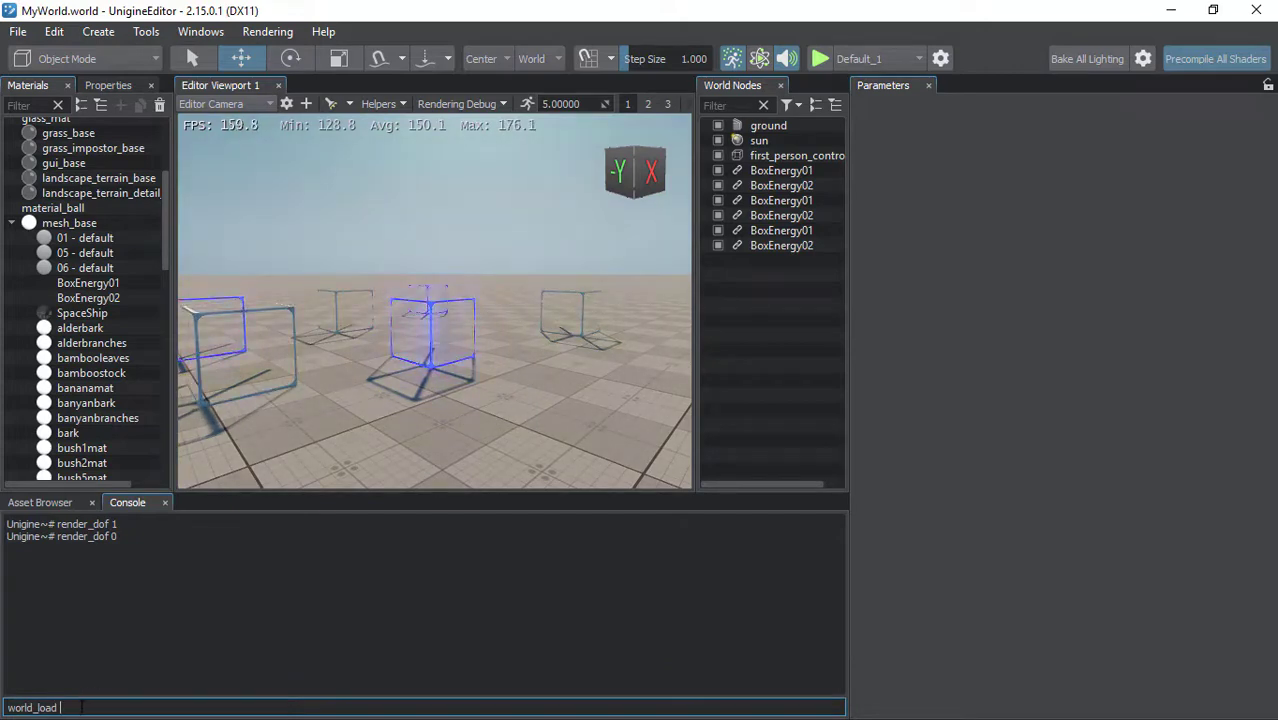
pyautogui.doubleClick(36, 707)
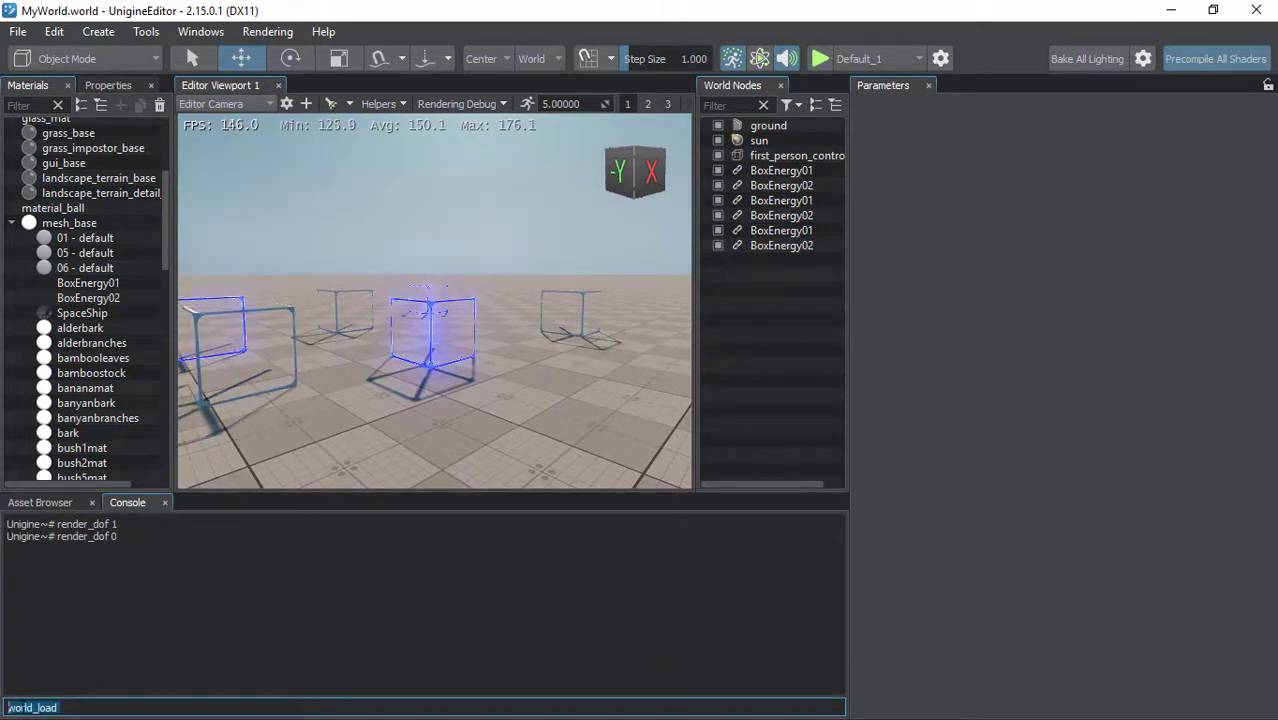
pyautogui.rightClick(36, 705)
pyautogui.click(75, 590)
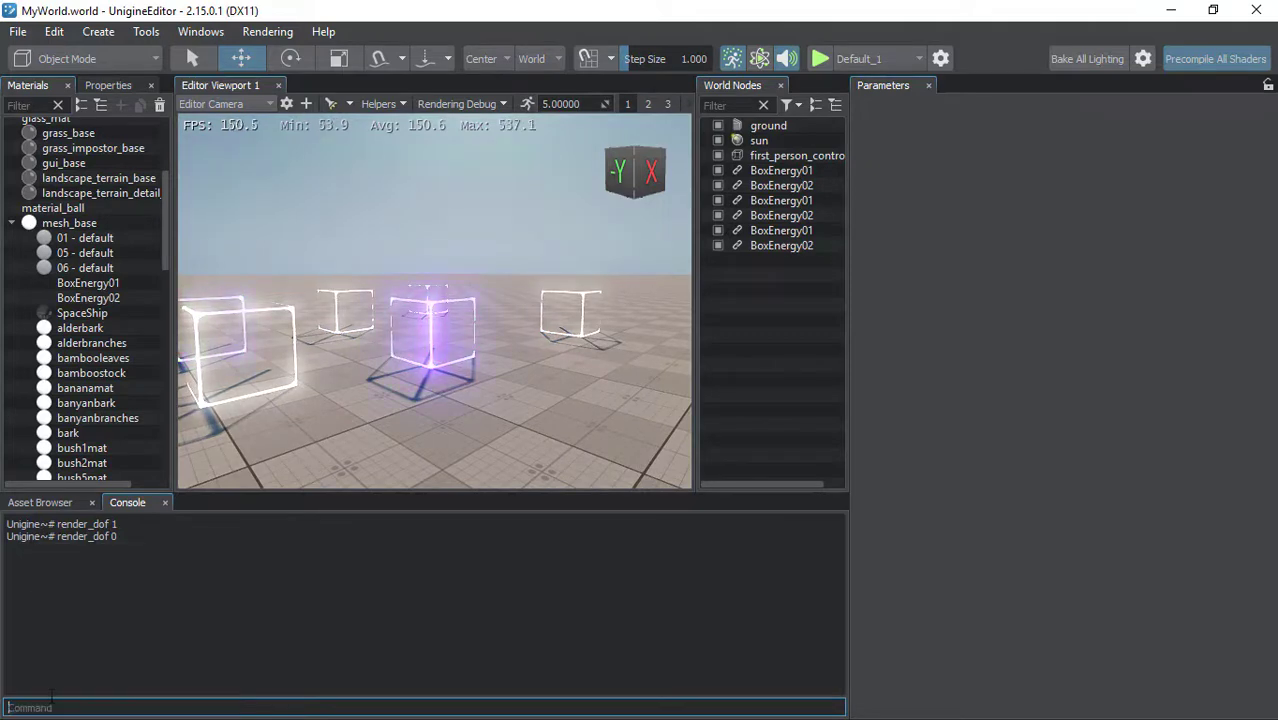
pyautogui.rightClick(54, 700)
pyautogui.click(72, 621)
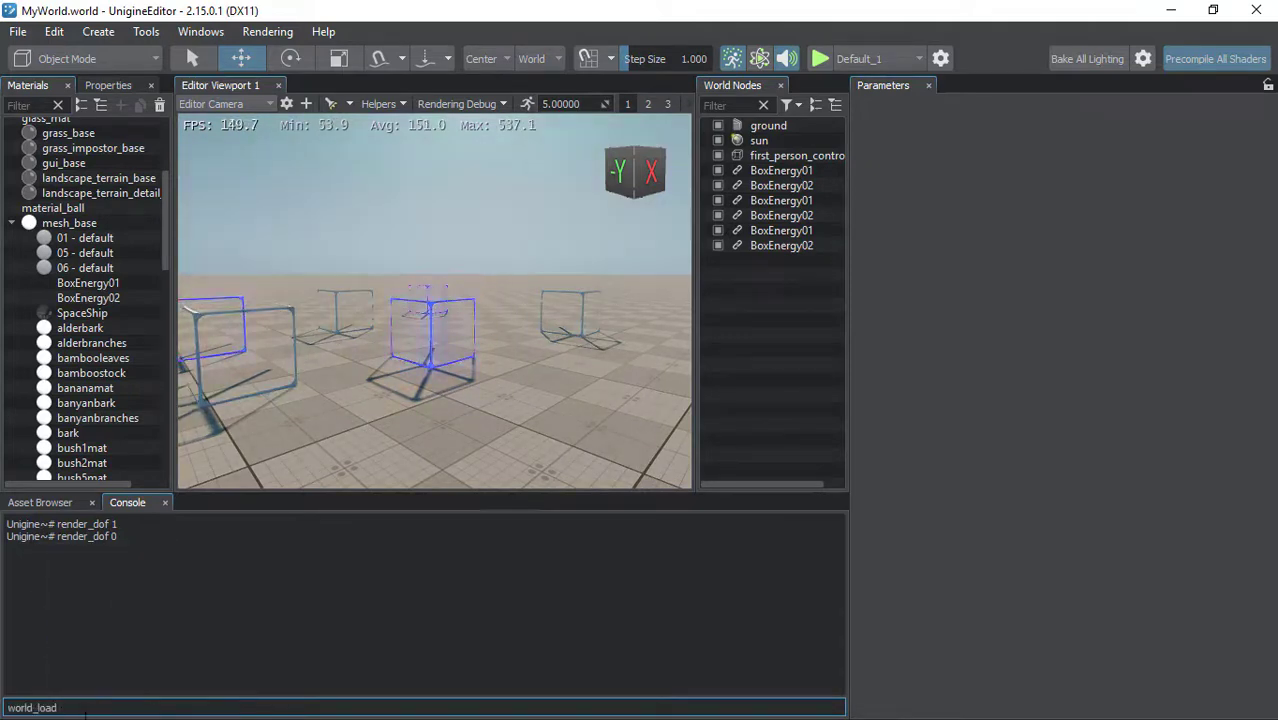
pyautogui.doubleClick(8, 707)
pyautogui.rightClick(8, 707)
pyautogui.click(66, 591)
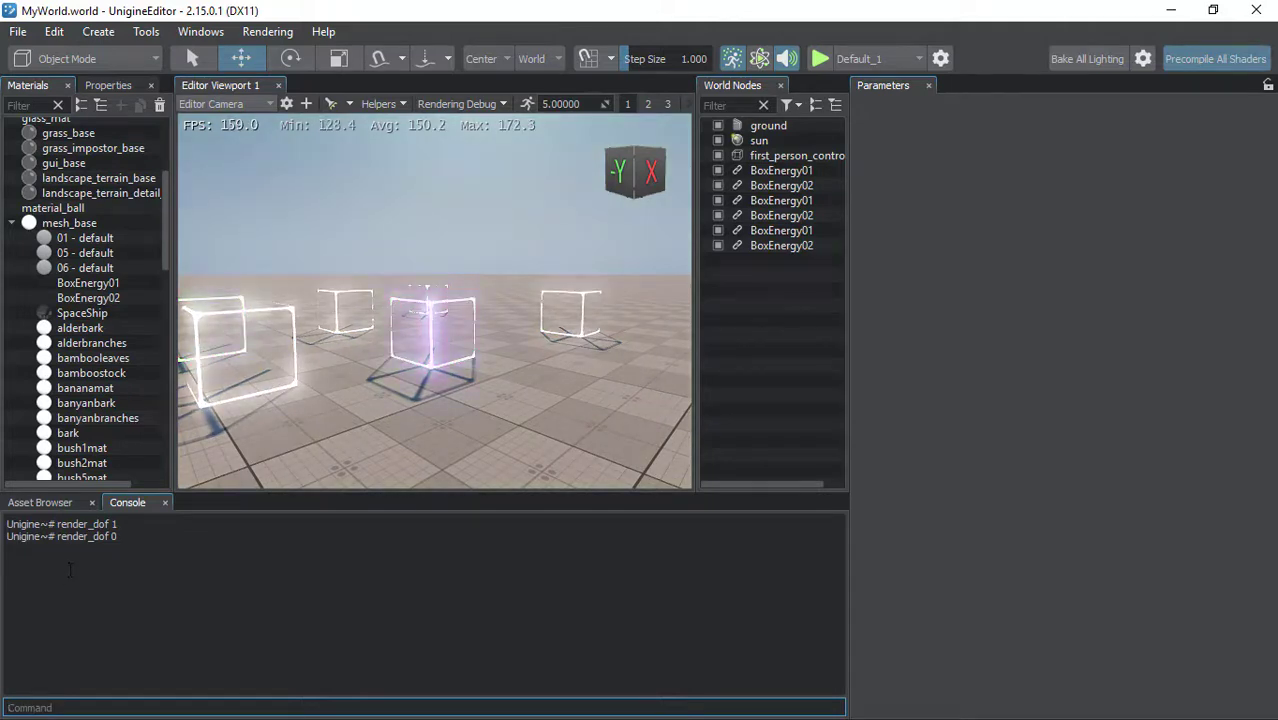
pyautogui.click(50, 504)
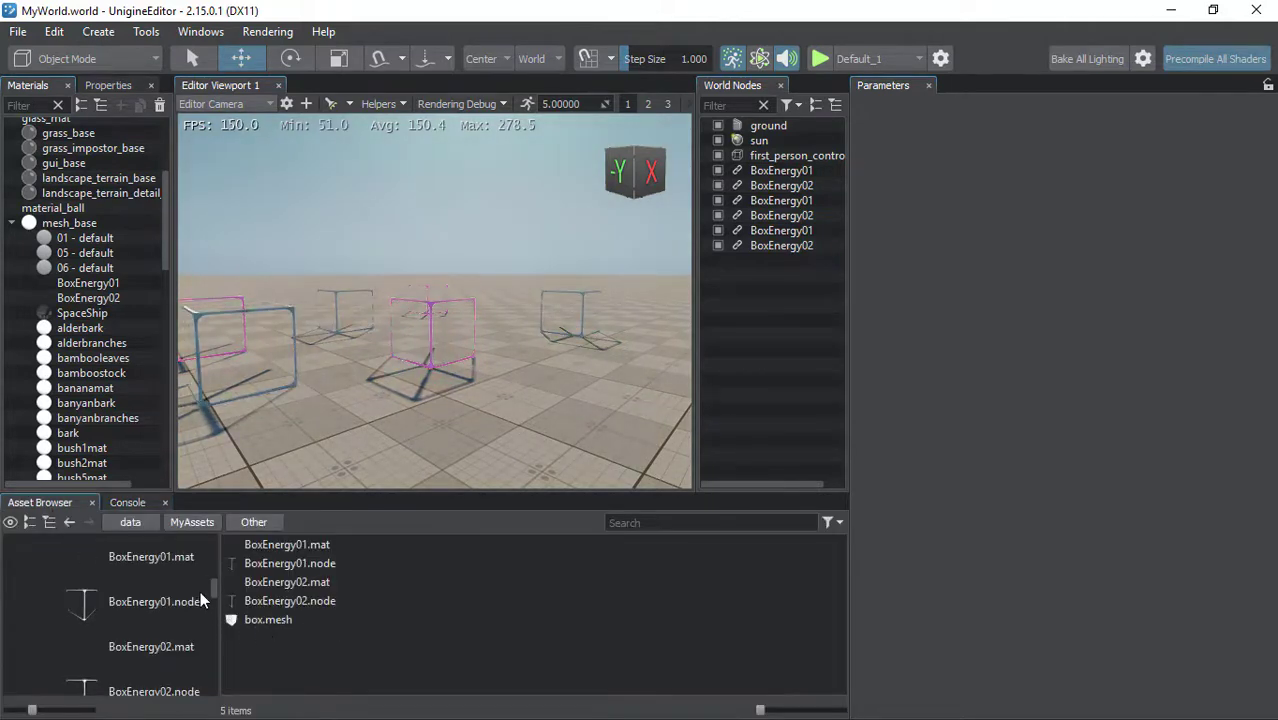
pyautogui.moveTo(212, 590); pyautogui.dragTo(214, 545)
pyautogui.click(160, 572)
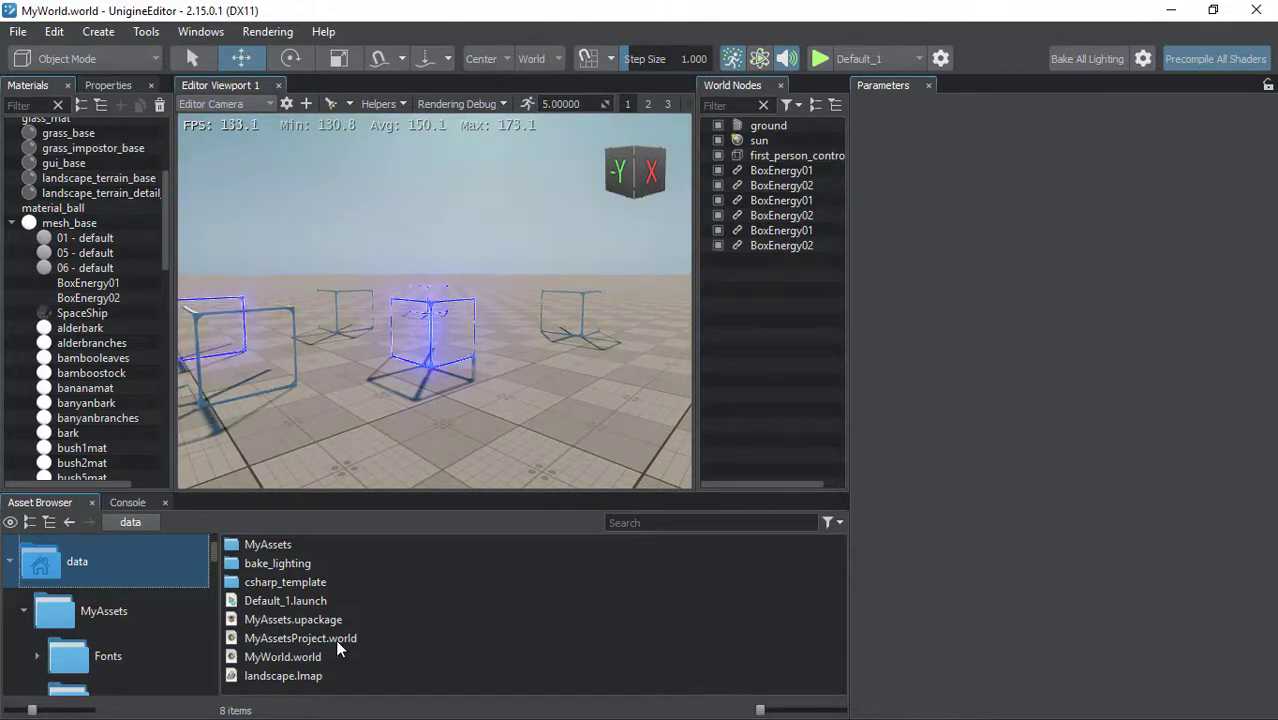
pyautogui.click(126, 503)
# Run world_load "MyAssetsProject" to load the robot, spaceship and text scene.
pyautogui.click(106, 706)
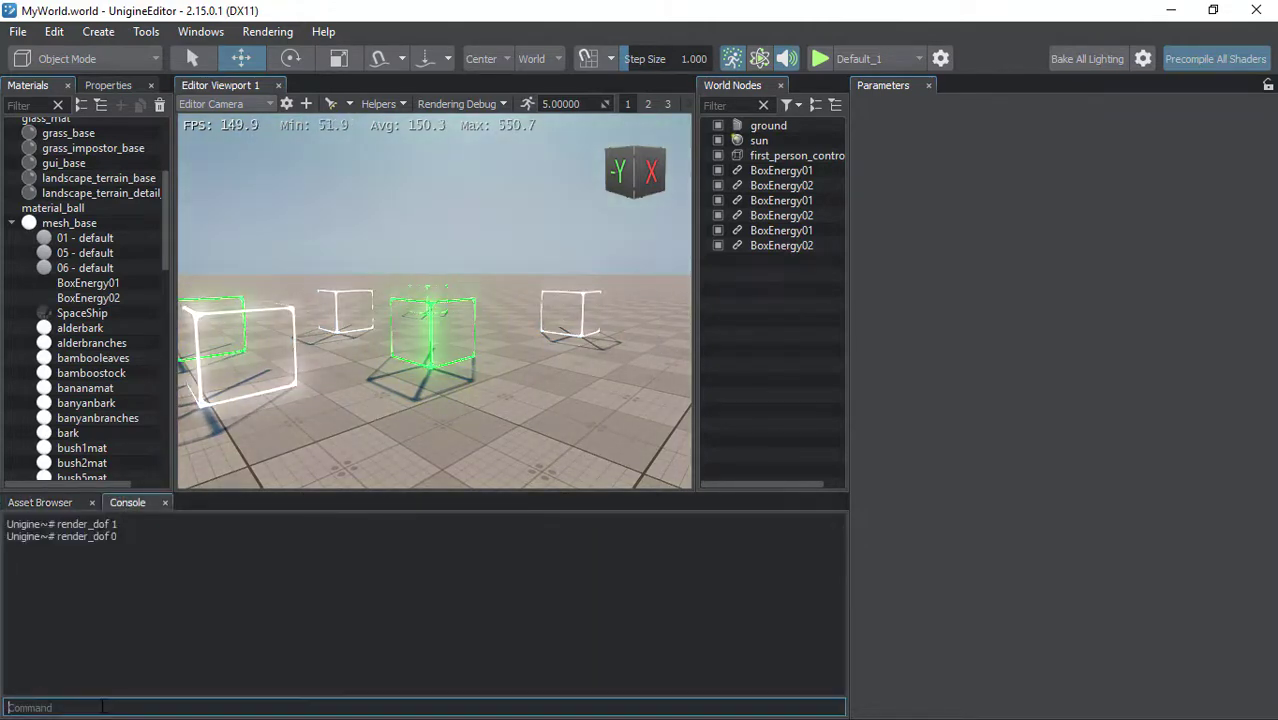
pyautogui.write('world_load ')
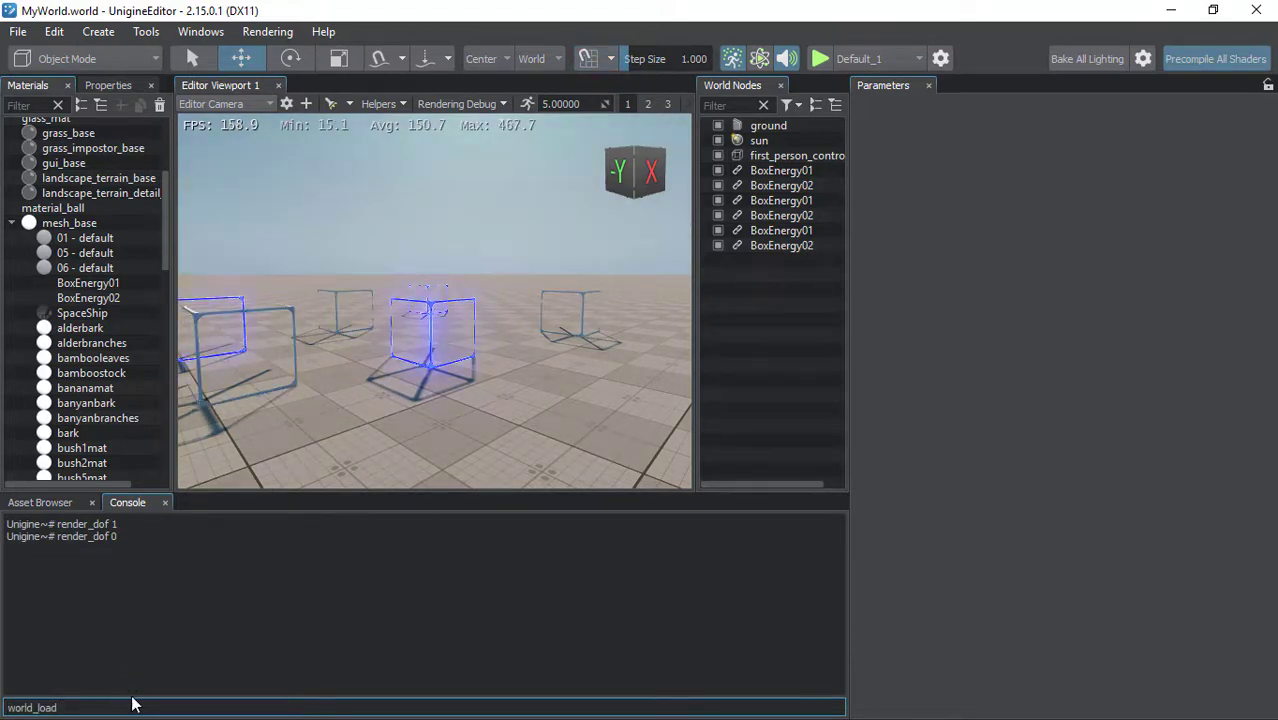
pyautogui.write('"My')
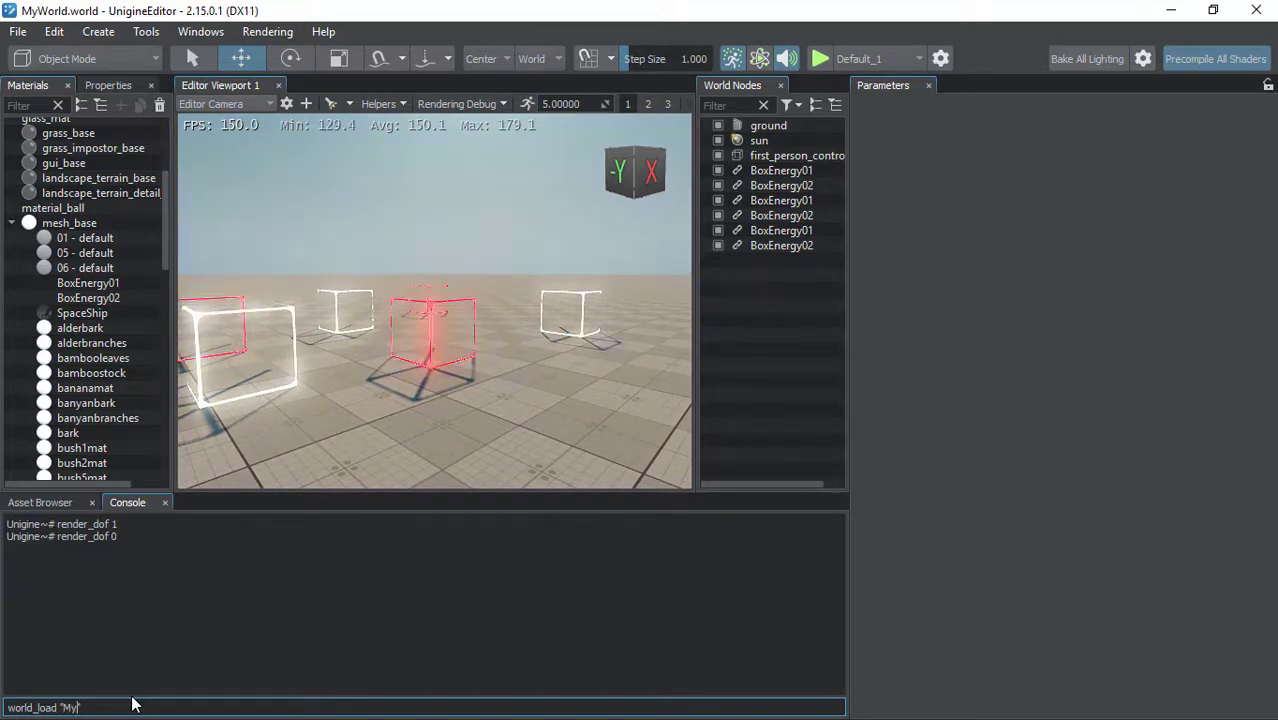
pyautogui.write('AssetsP')
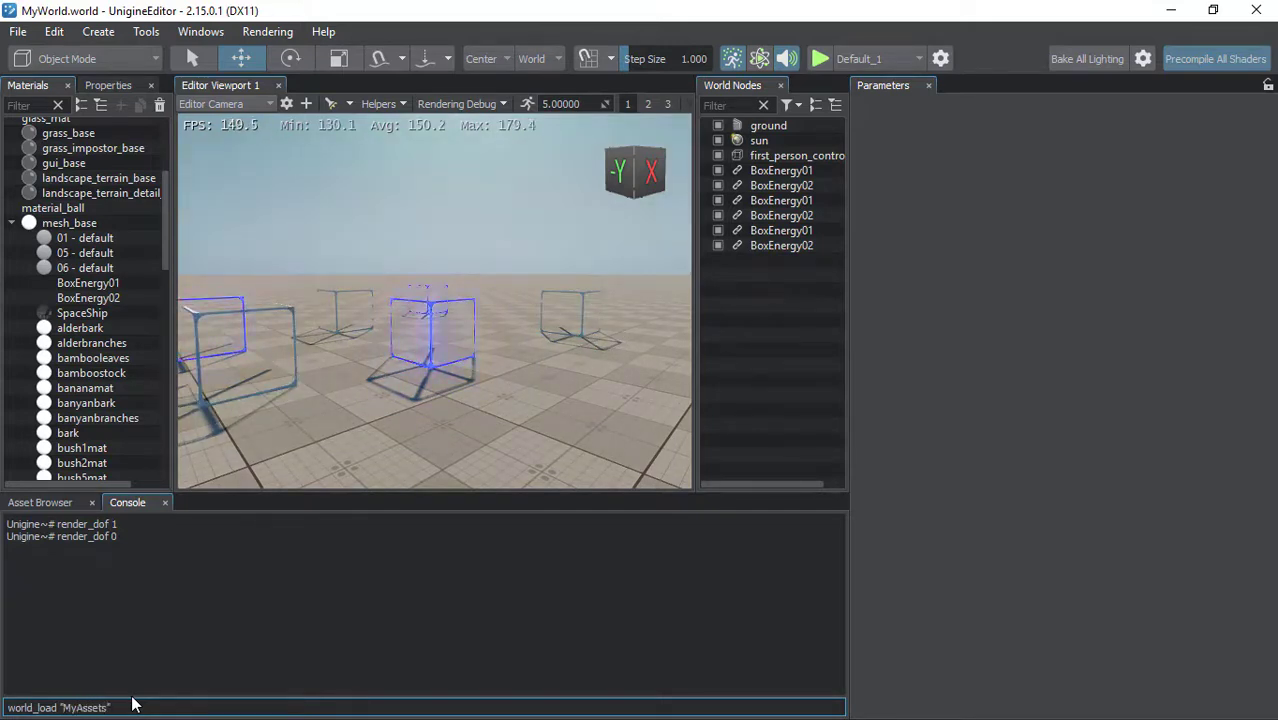
pyautogui.write('roje')
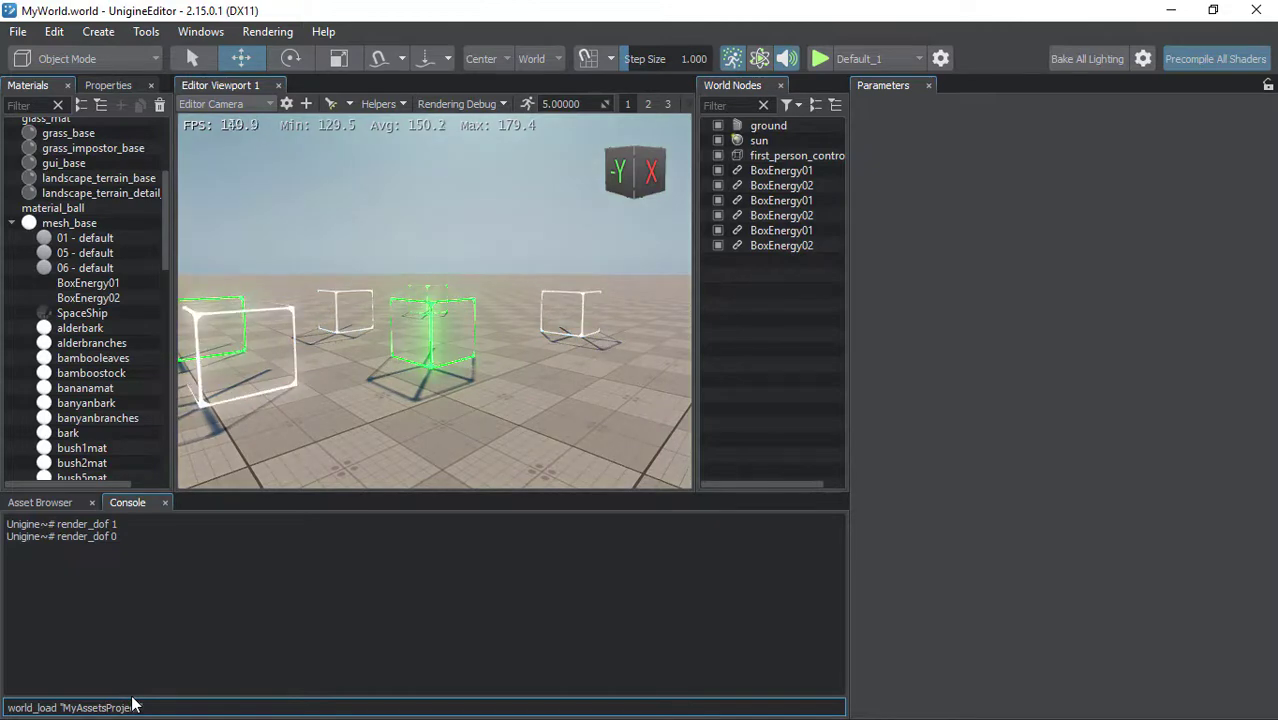
pyautogui.write('ct"')
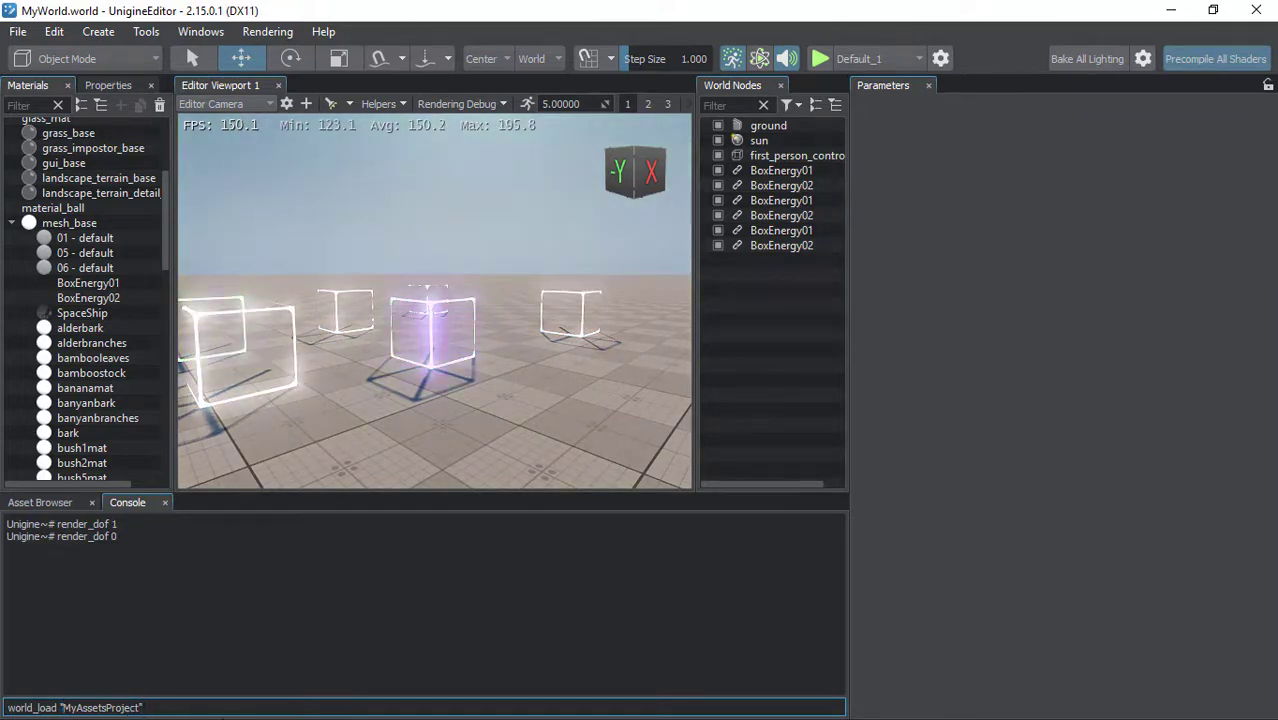
pyautogui.press('Return')
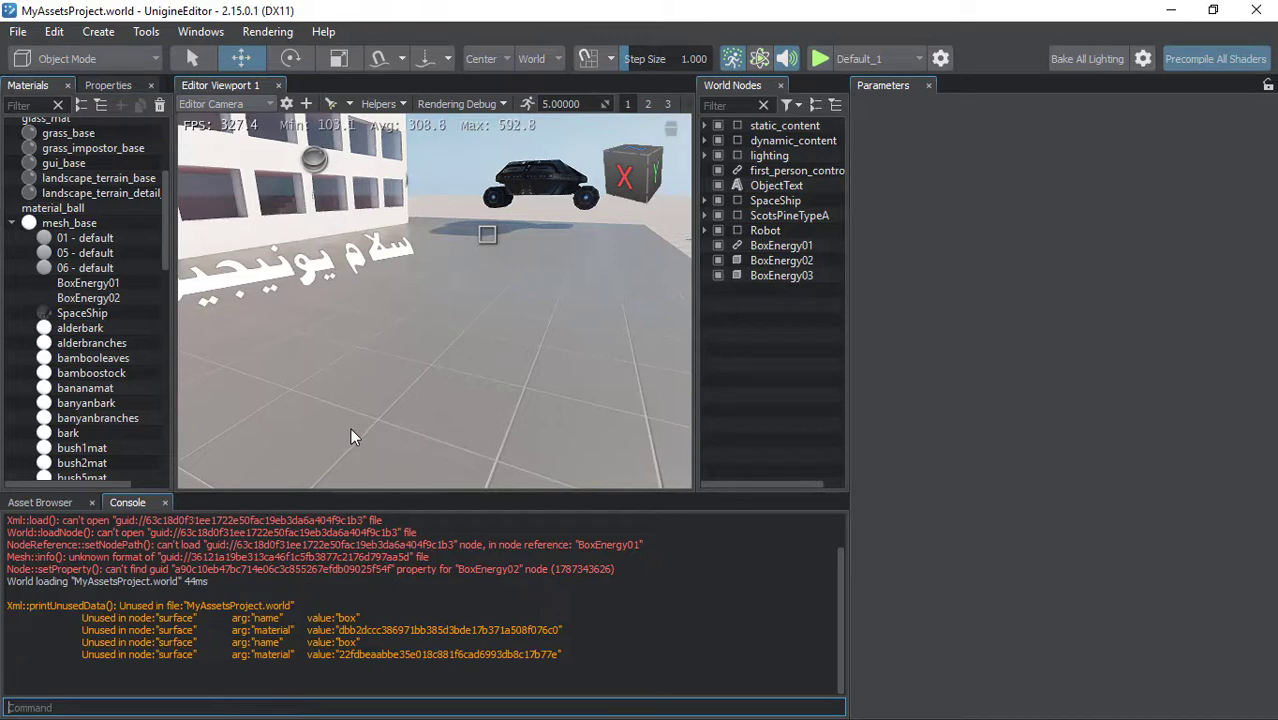
# Run world_load MyWorld to bring back the glowing BoxEnergy scene.
pyautogui.write('world_load')
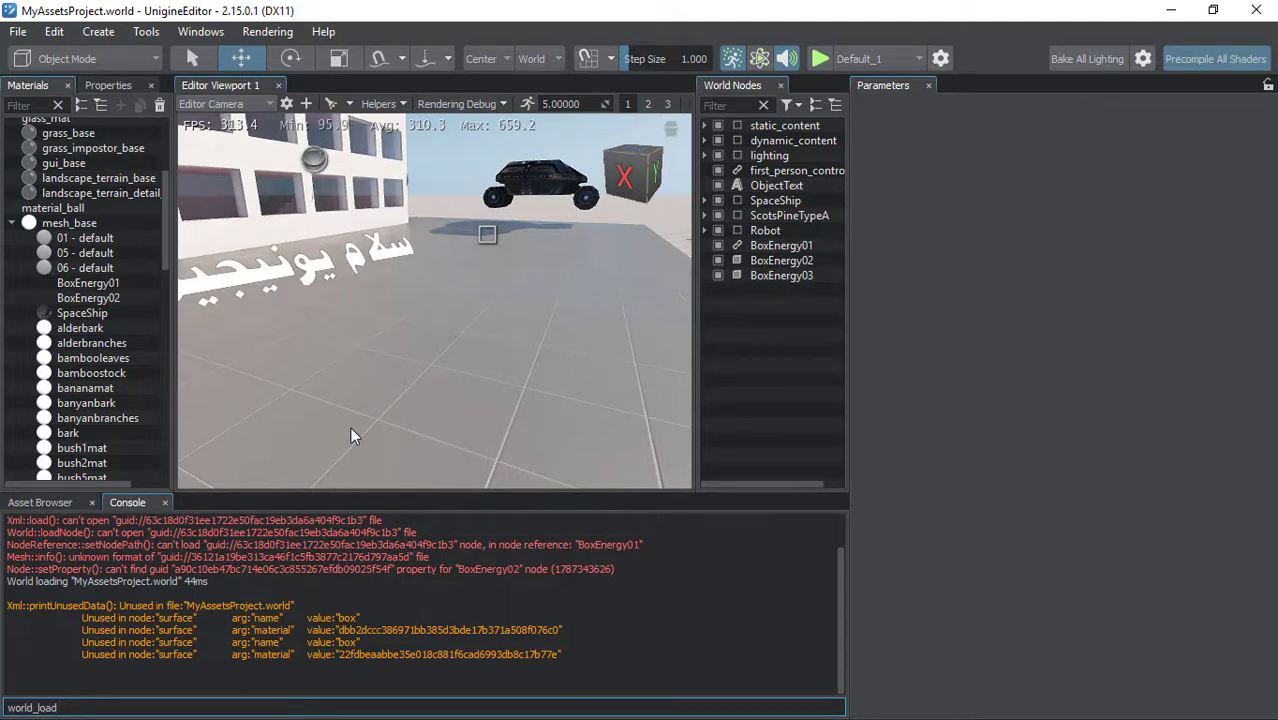
pyautogui.write(' M')
pyautogui.write('World')
pyautogui.press('Return')
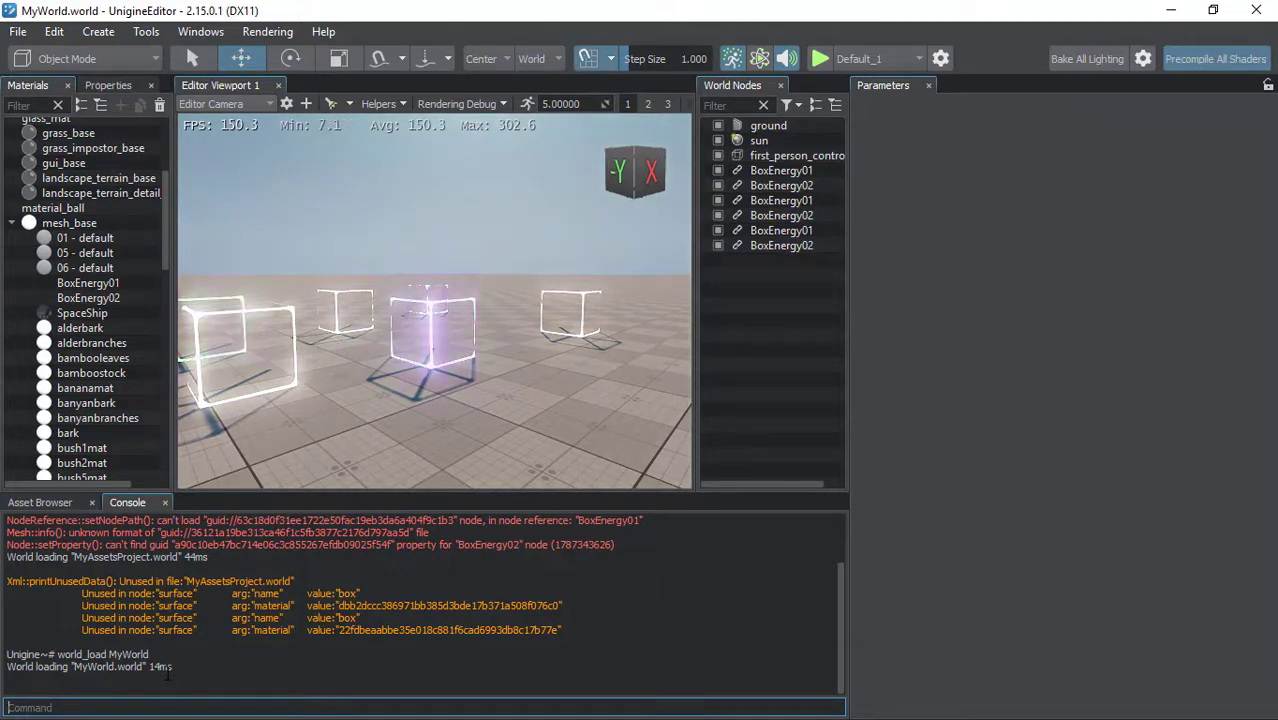
# Highlight a few load-log entries, then clear all world-loading messages from the console.
pyautogui.moveTo(149, 655)
pyautogui.mouseDown()
pyautogui.moveTo(75, 655)
pyautogui.moveTo(146, 666)
pyautogui.mouseUp()
pyautogui.click(8, 666)
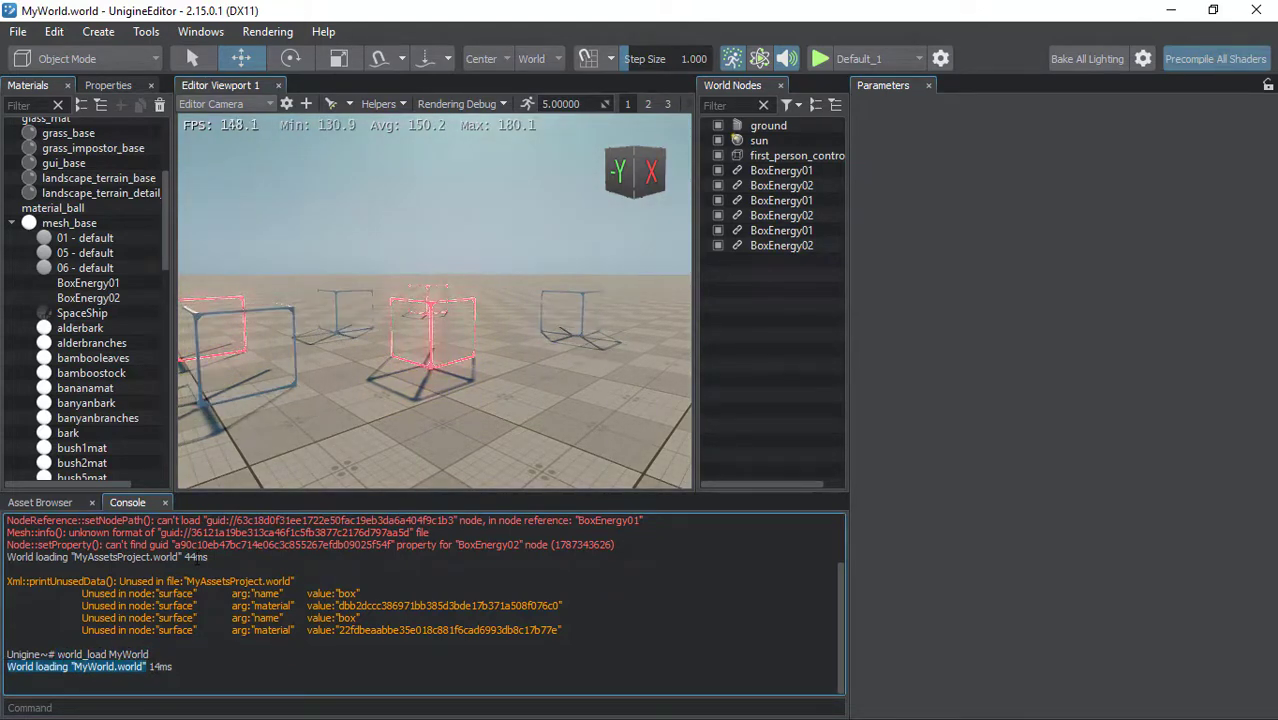
pyautogui.doubleClick(195, 557)
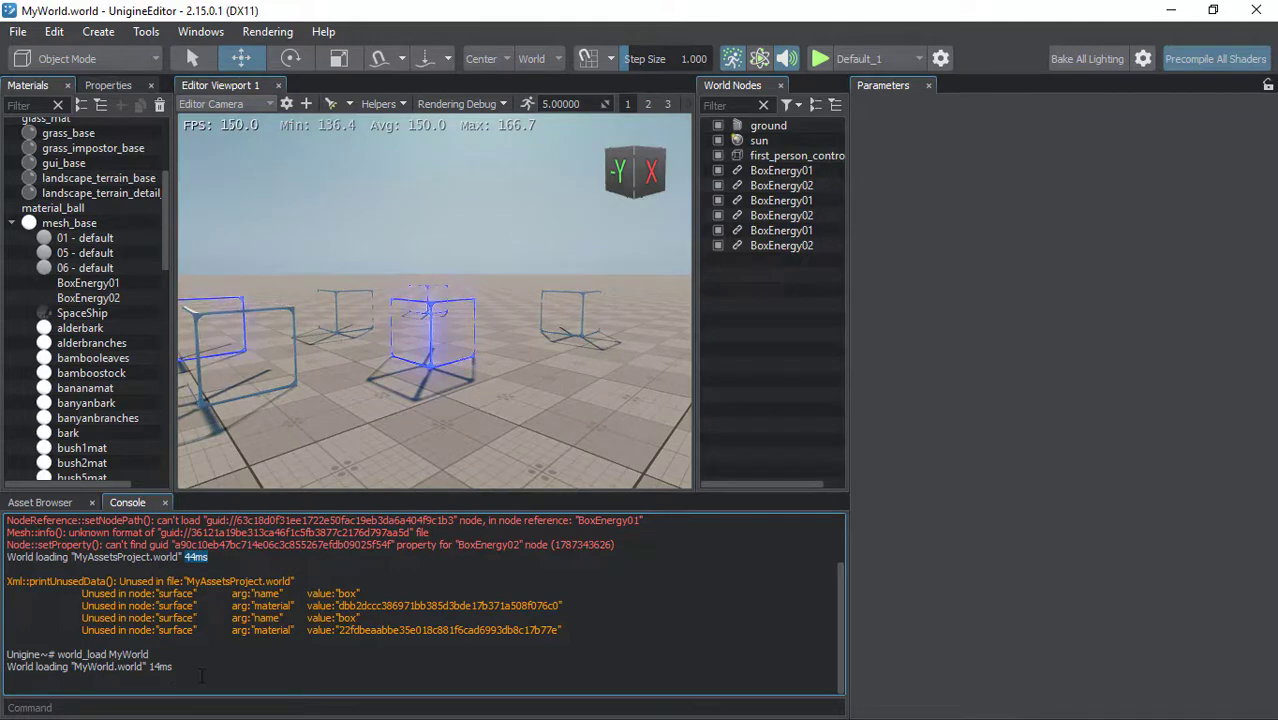
pyautogui.click(120, 704)
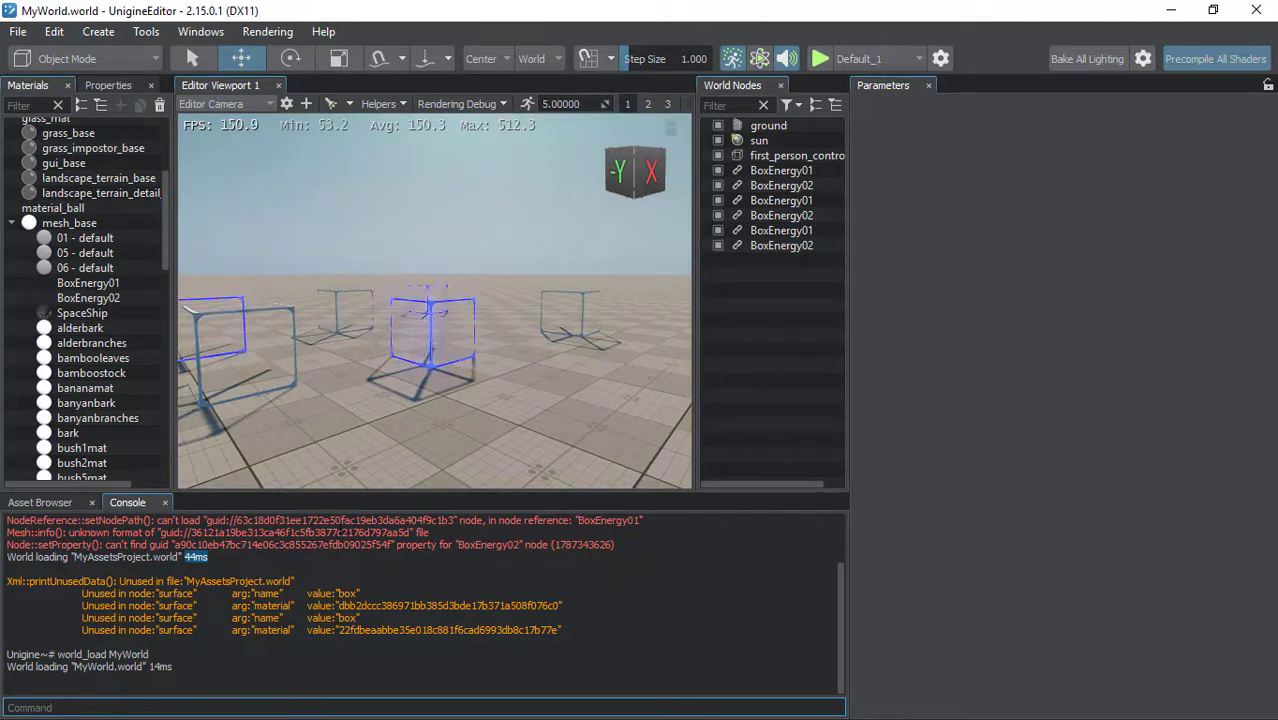
pyautogui.rightClick(312, 547)
pyautogui.click(335, 595)
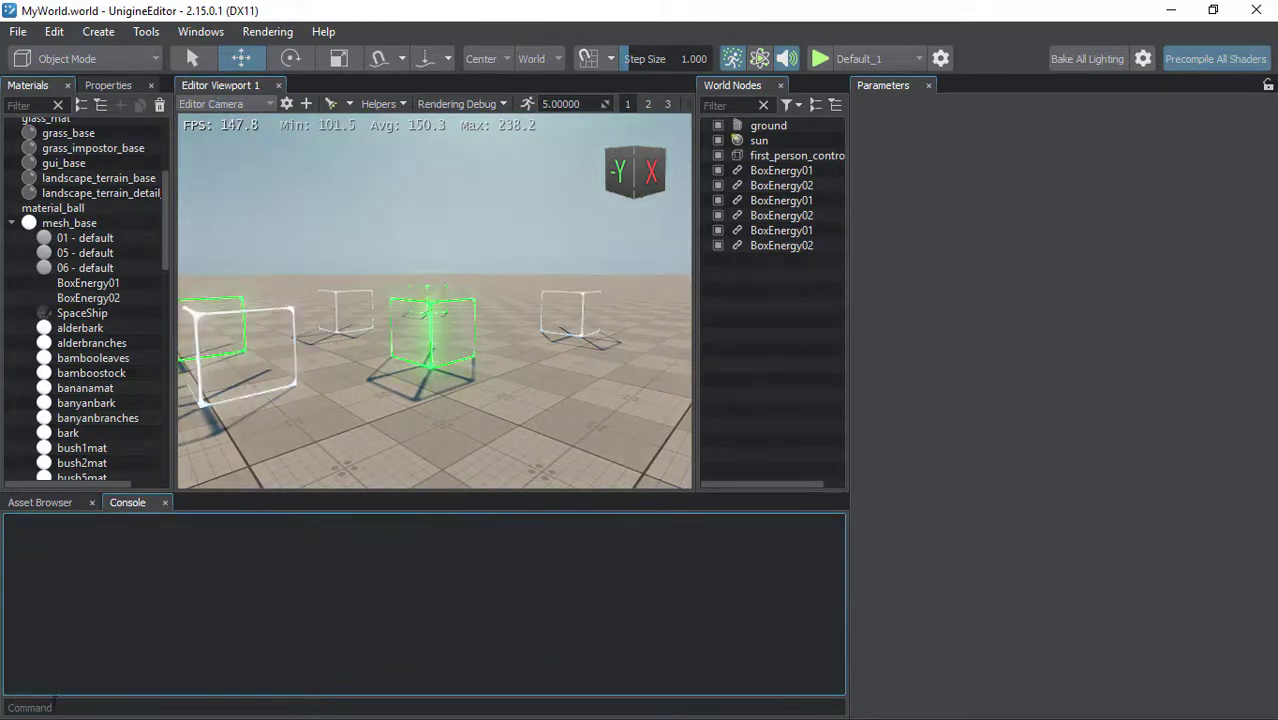
# Run cpu_info in the Console to list the Intel Core i7-4790K at 4.00GHz (3997MHz) and its extensions.
pyautogui.click(330, 628)
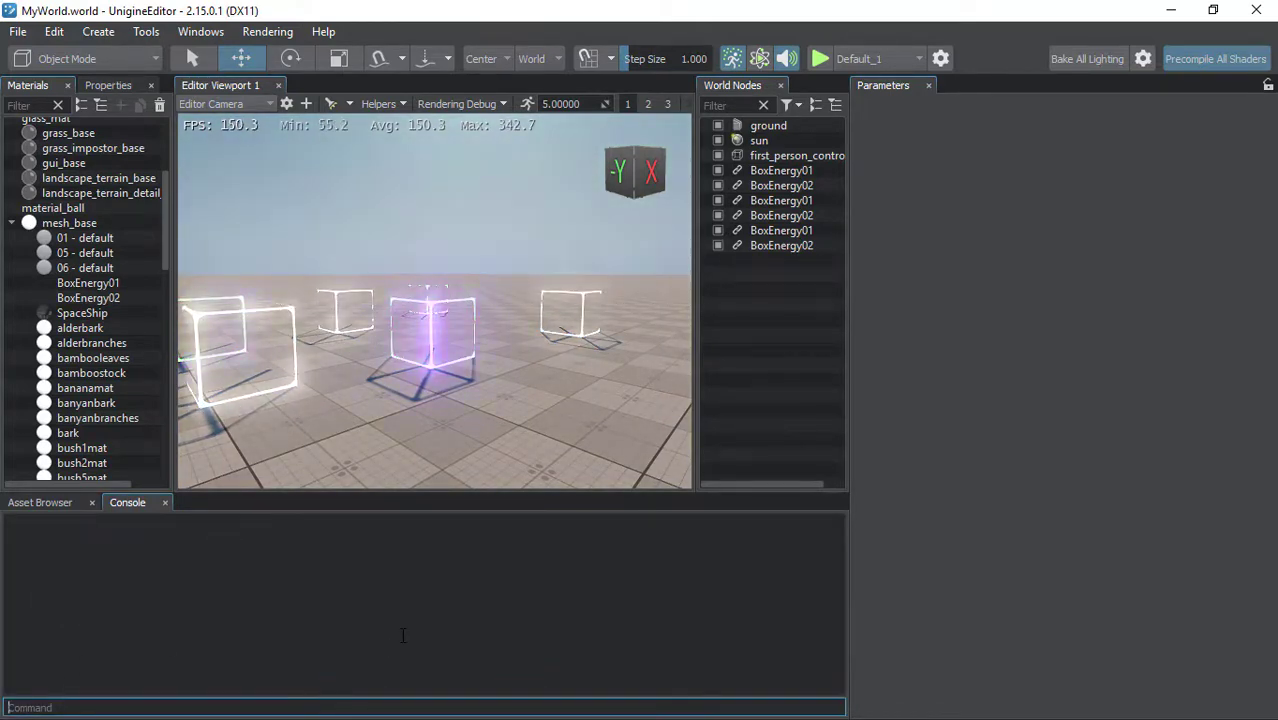
pyautogui.write('cpu_info')
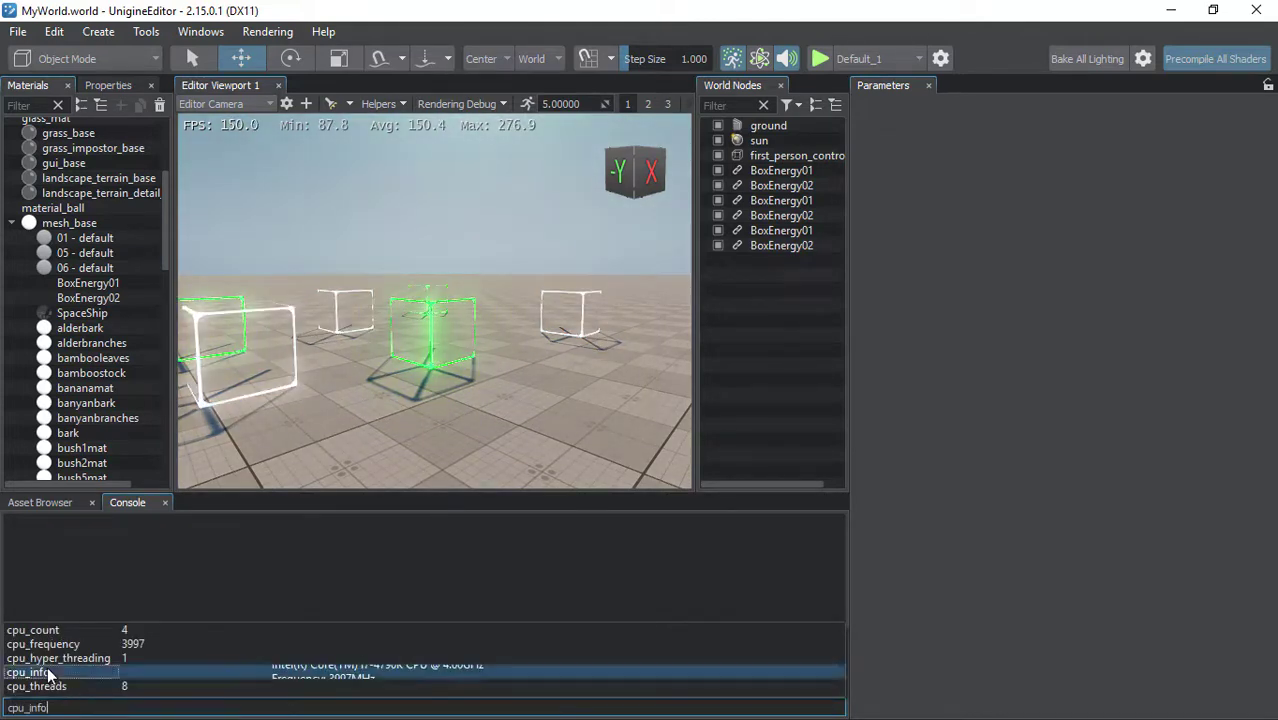
pyautogui.click(60, 674)
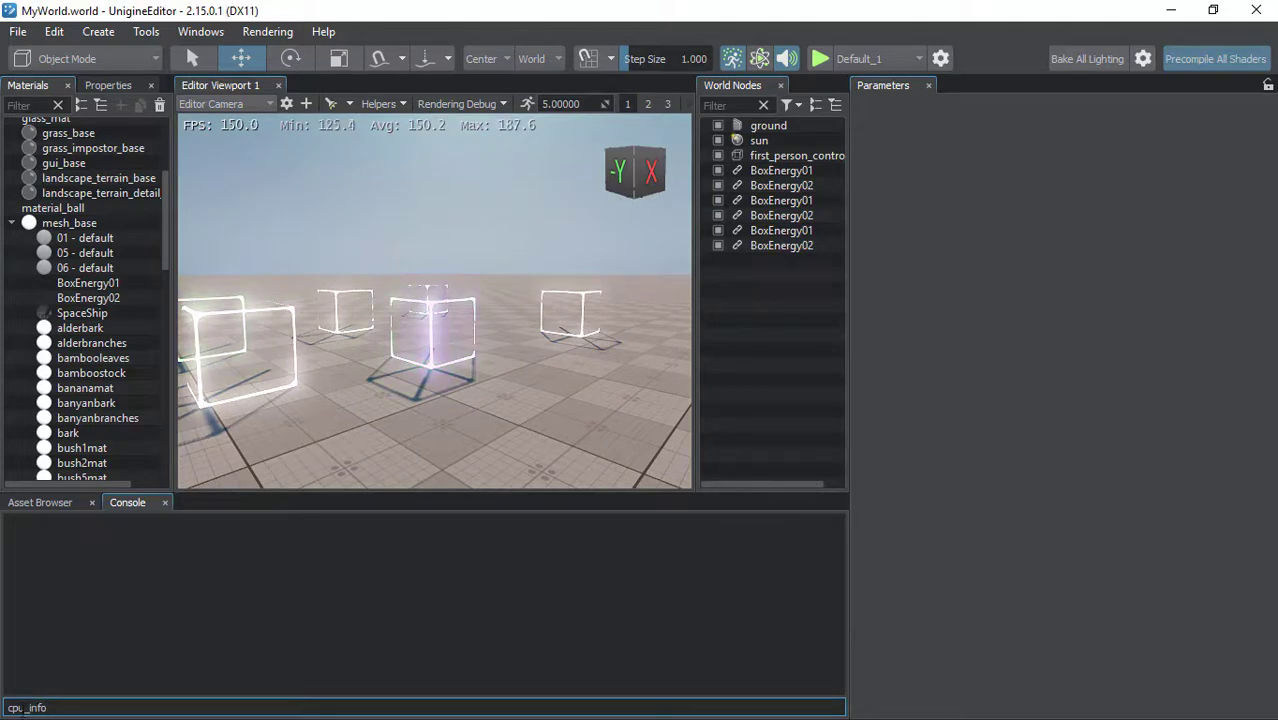
pyautogui.press('Return')
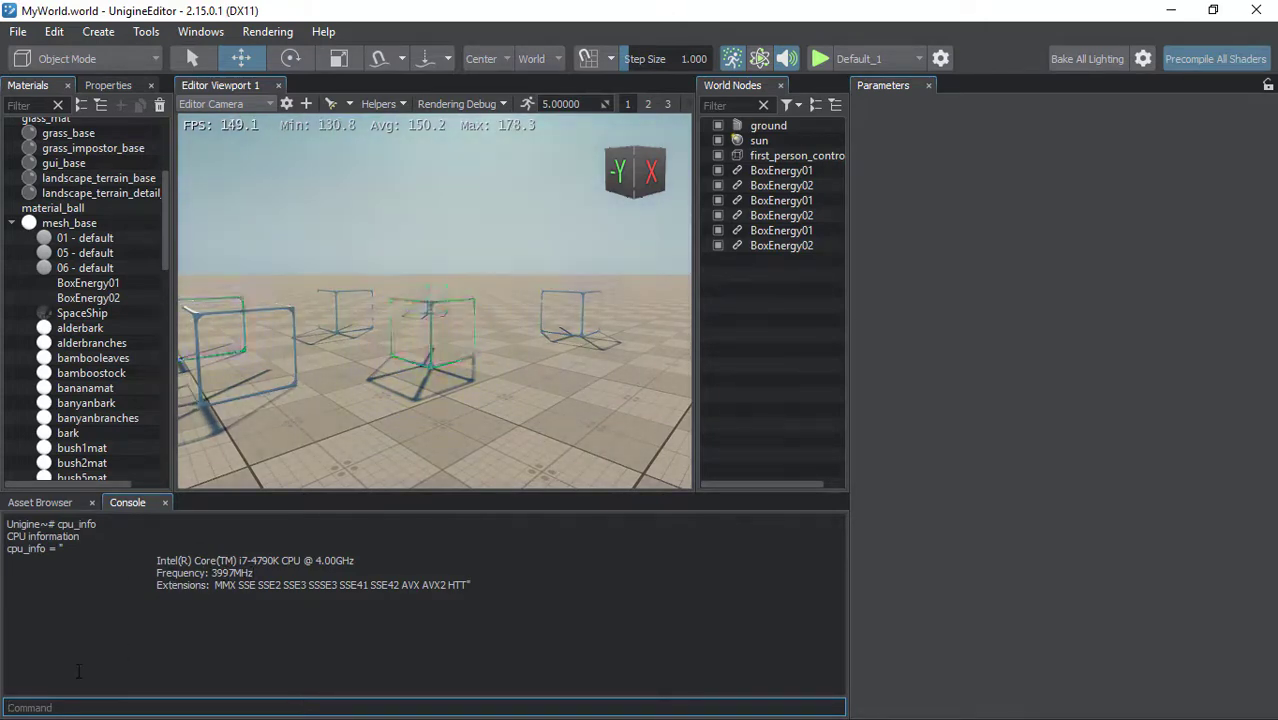
pyautogui.write('gpu')
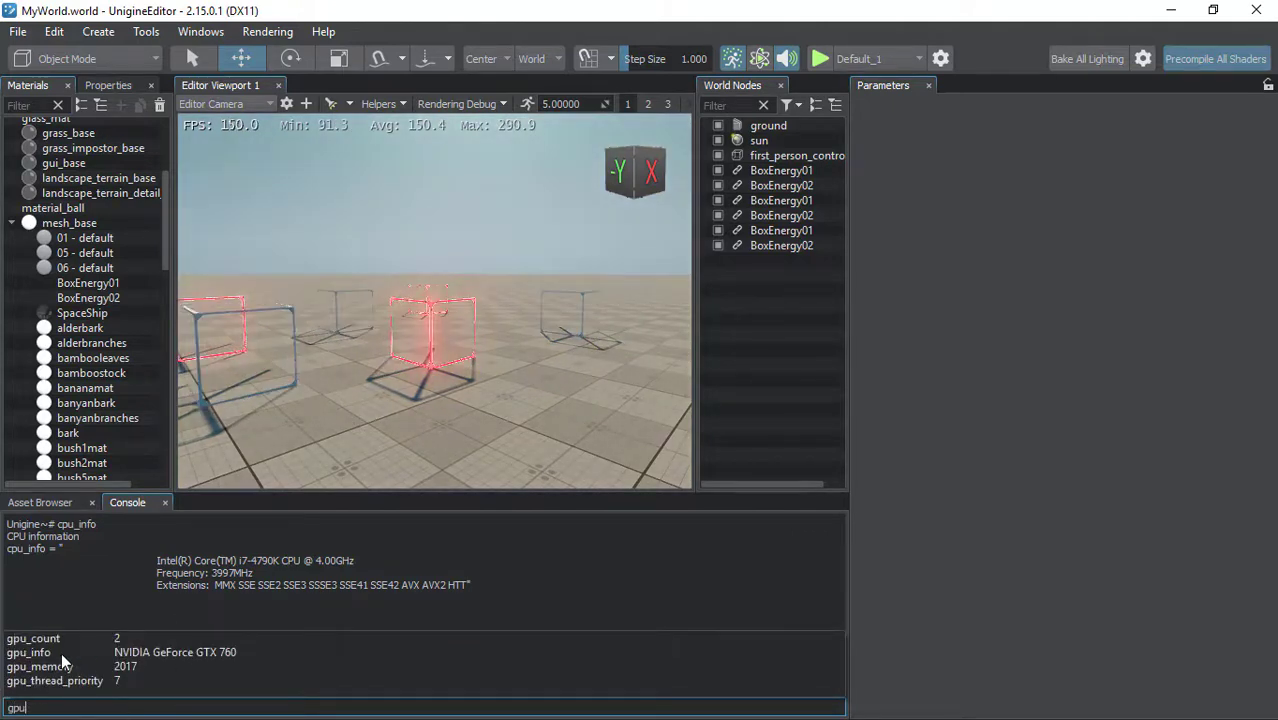
# Run gpu_info in the Console to report the NVIDIA GeForce GTX 760 below the CPU details.
pyautogui.click(61, 652)
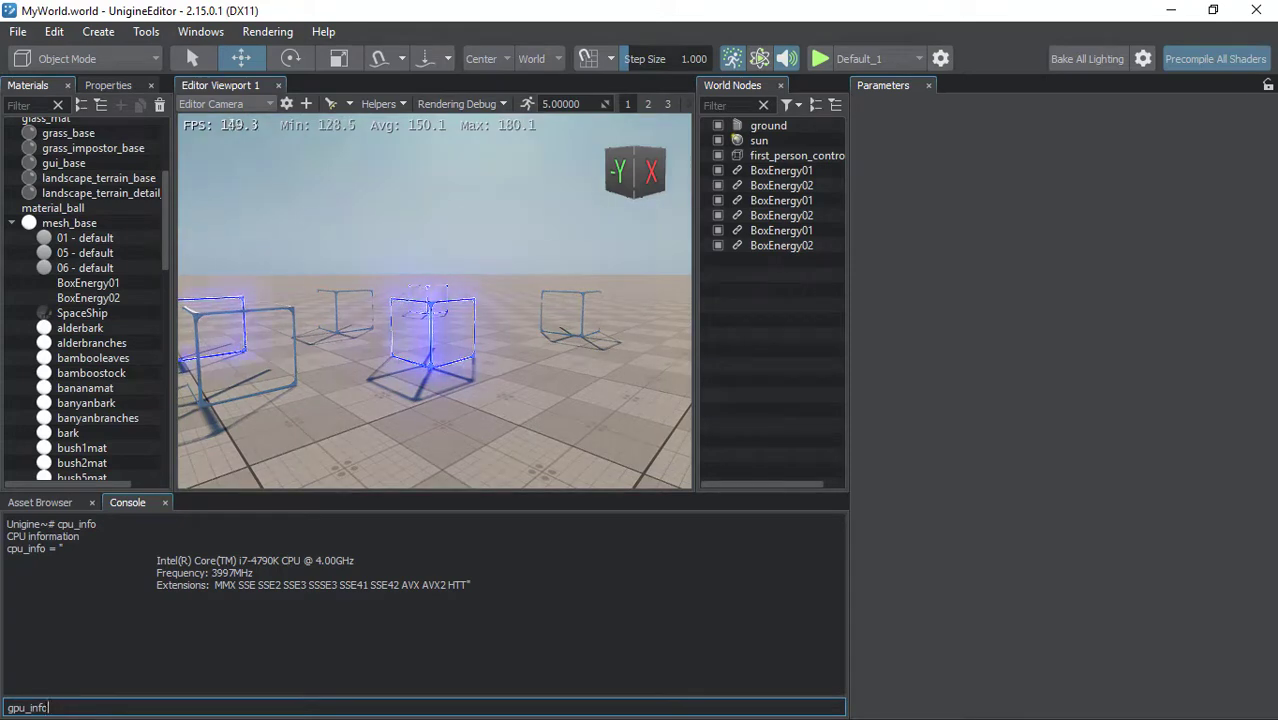
pyautogui.press('Return')
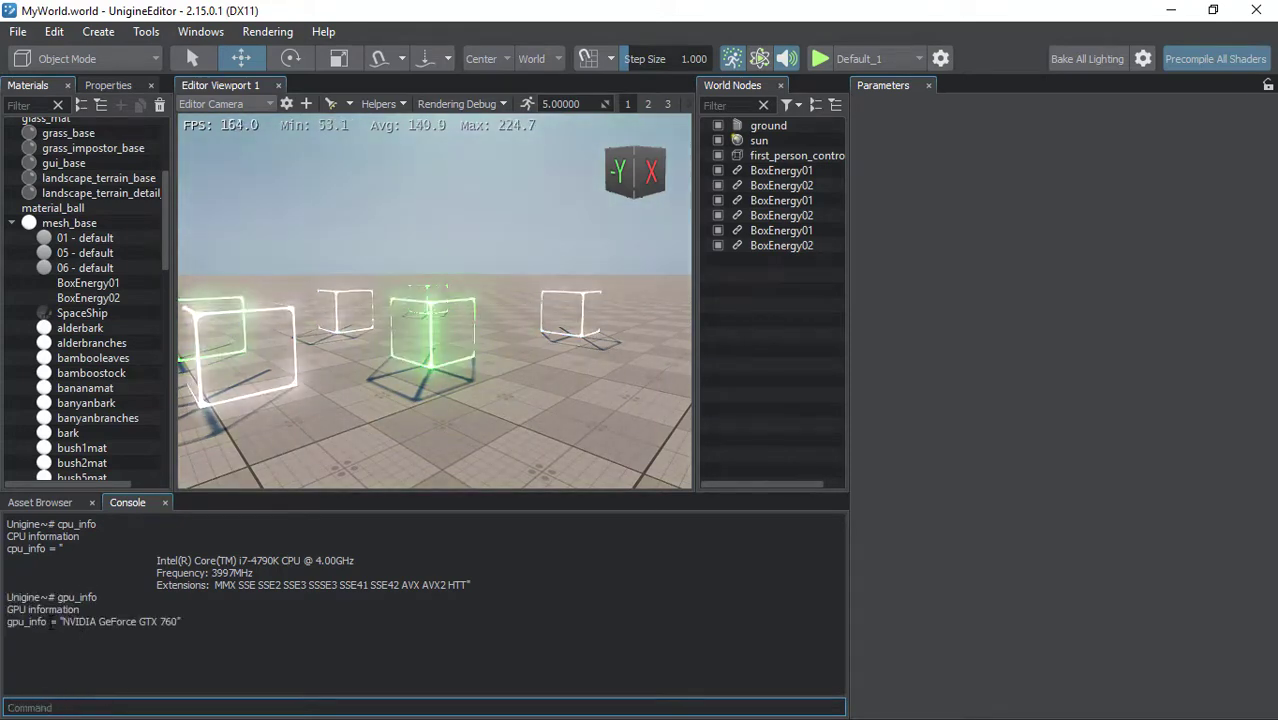